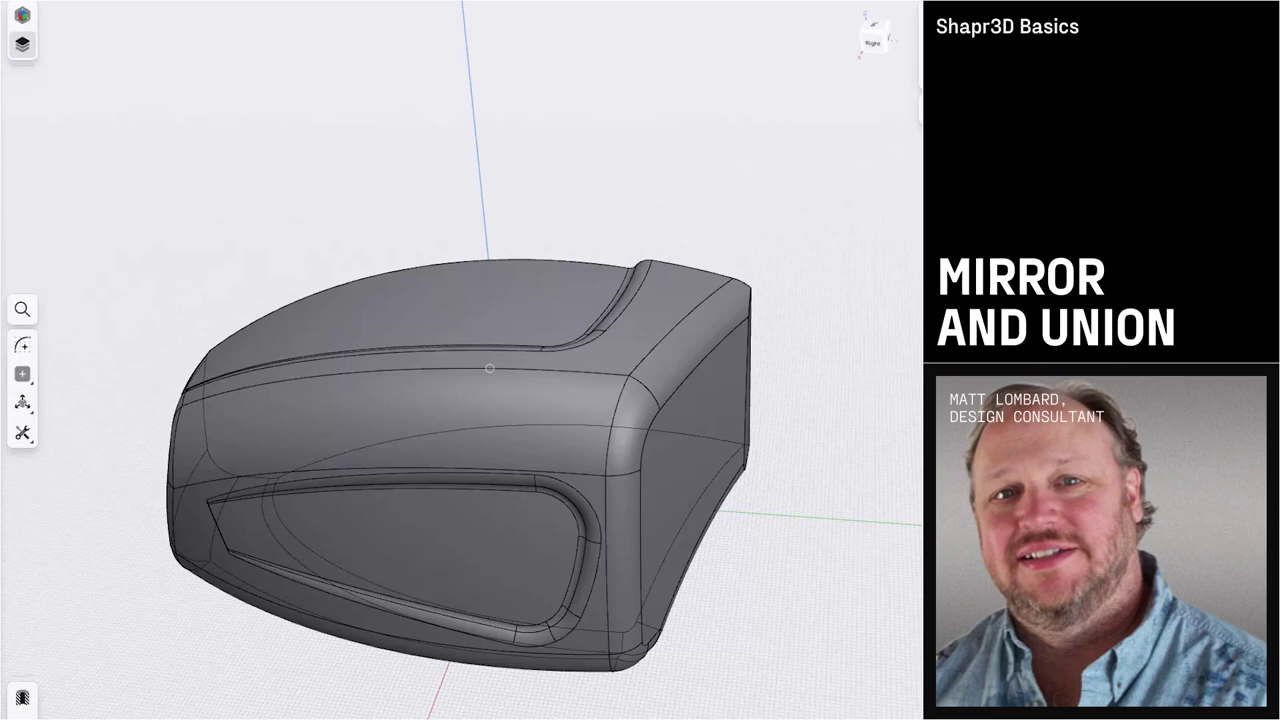
- Mirror Body 01 across the vertical plane along its flat inner face to create the tank's other half
right_drag(489, 368, 356, 268)
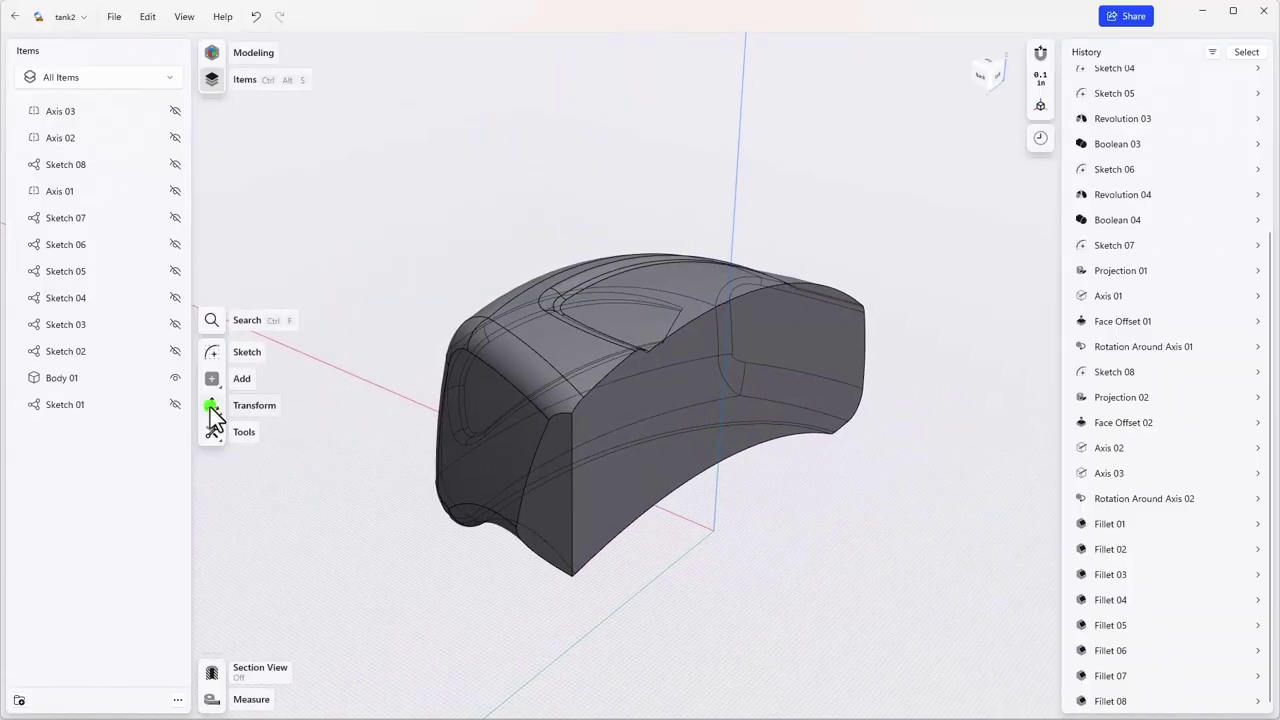
click(210, 407)
click(273, 565)
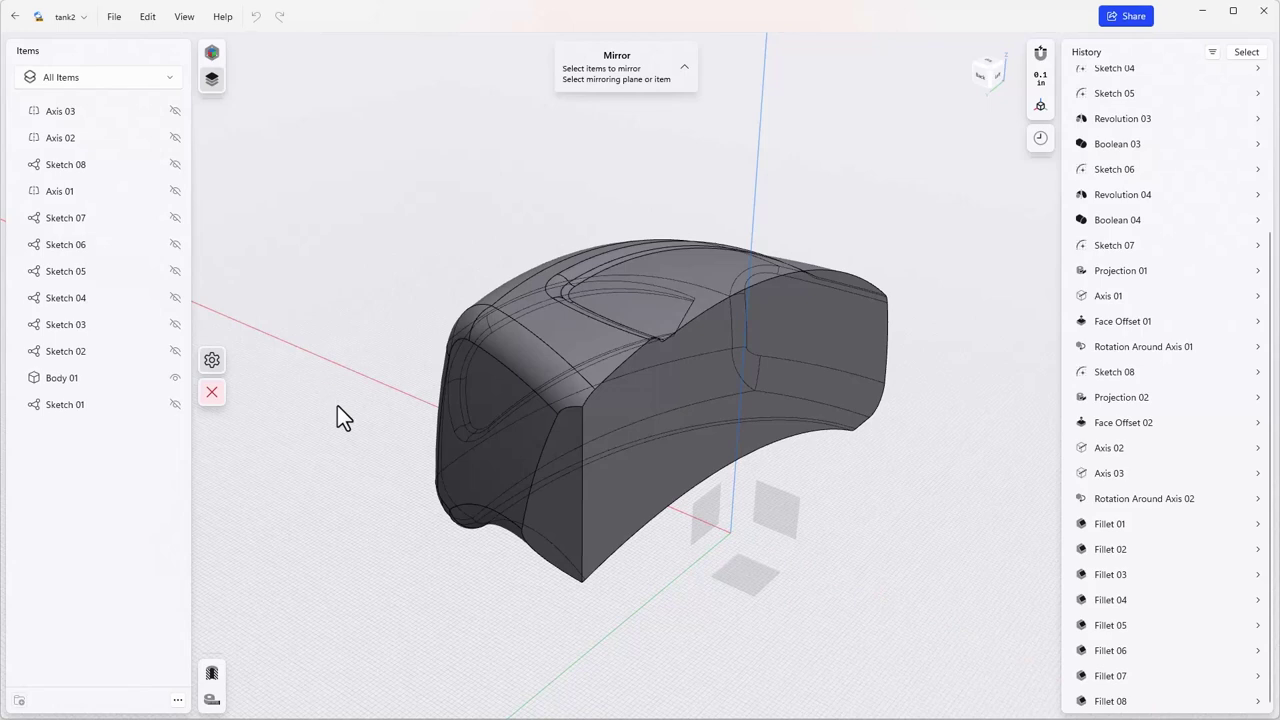
click(63, 379)
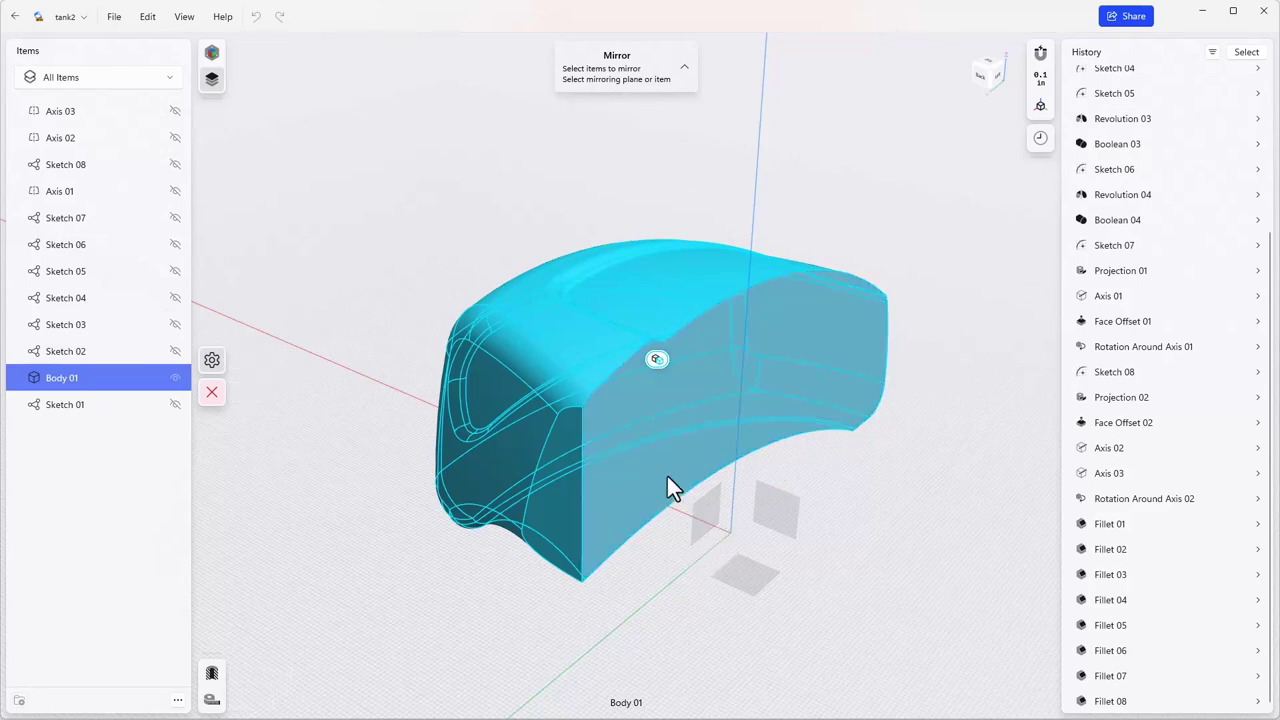
click(712, 502)
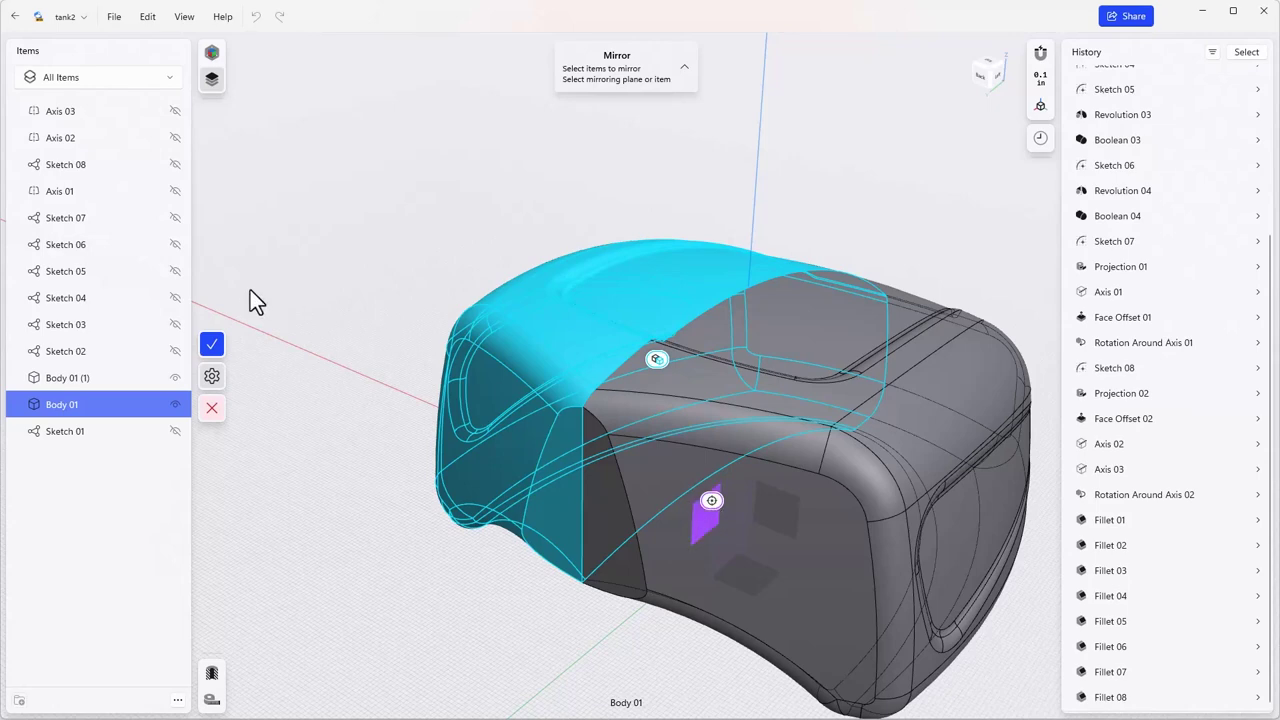
click(212, 344)
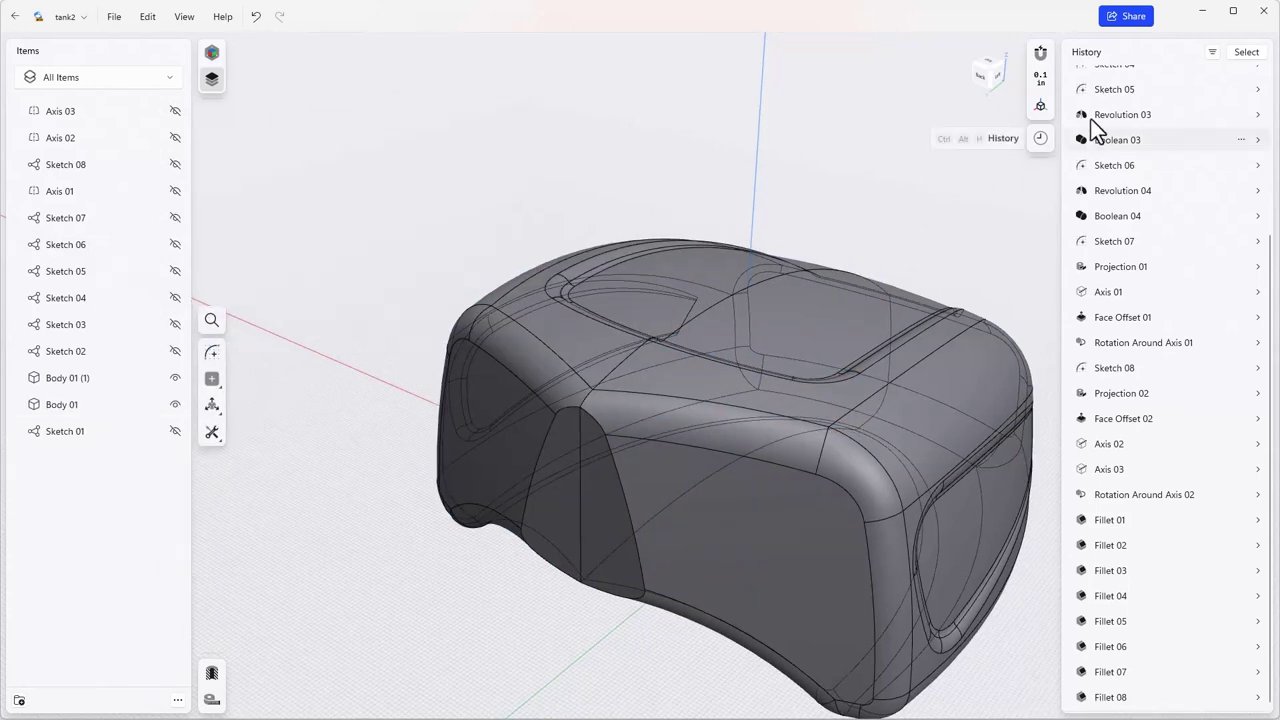
- Turn off the display of hidden edges
click(1038, 104)
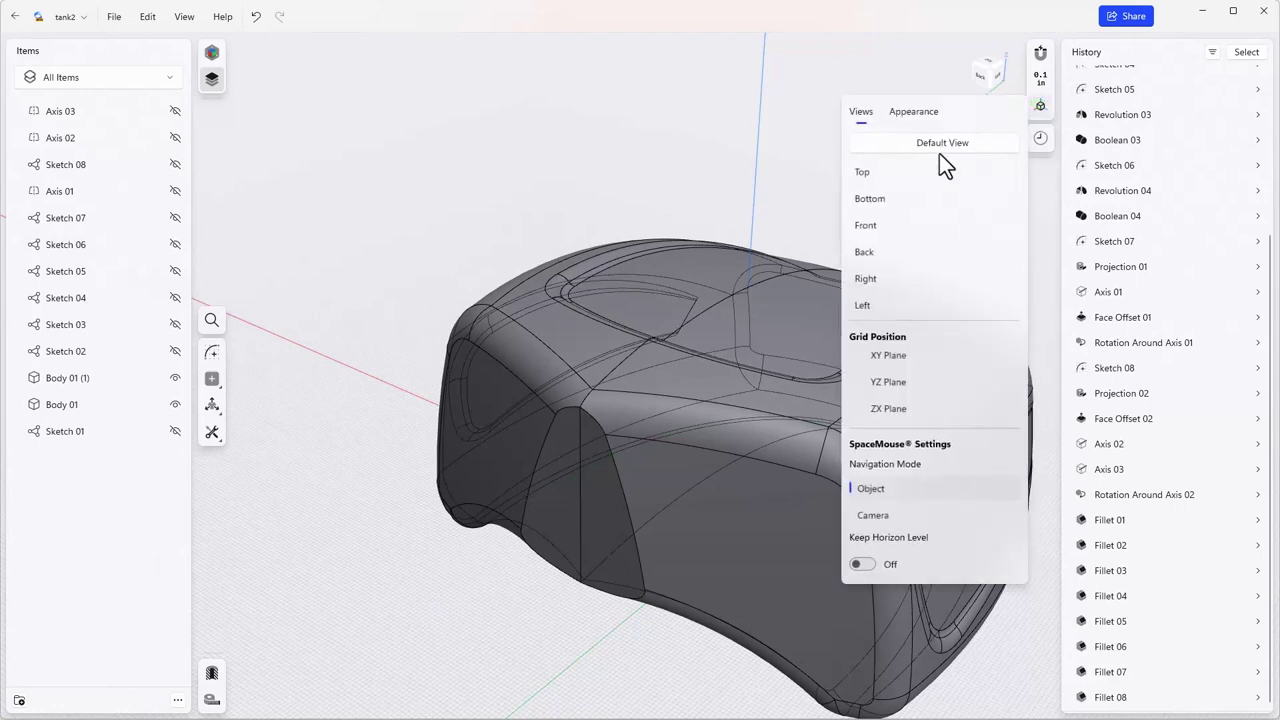
click(908, 114)
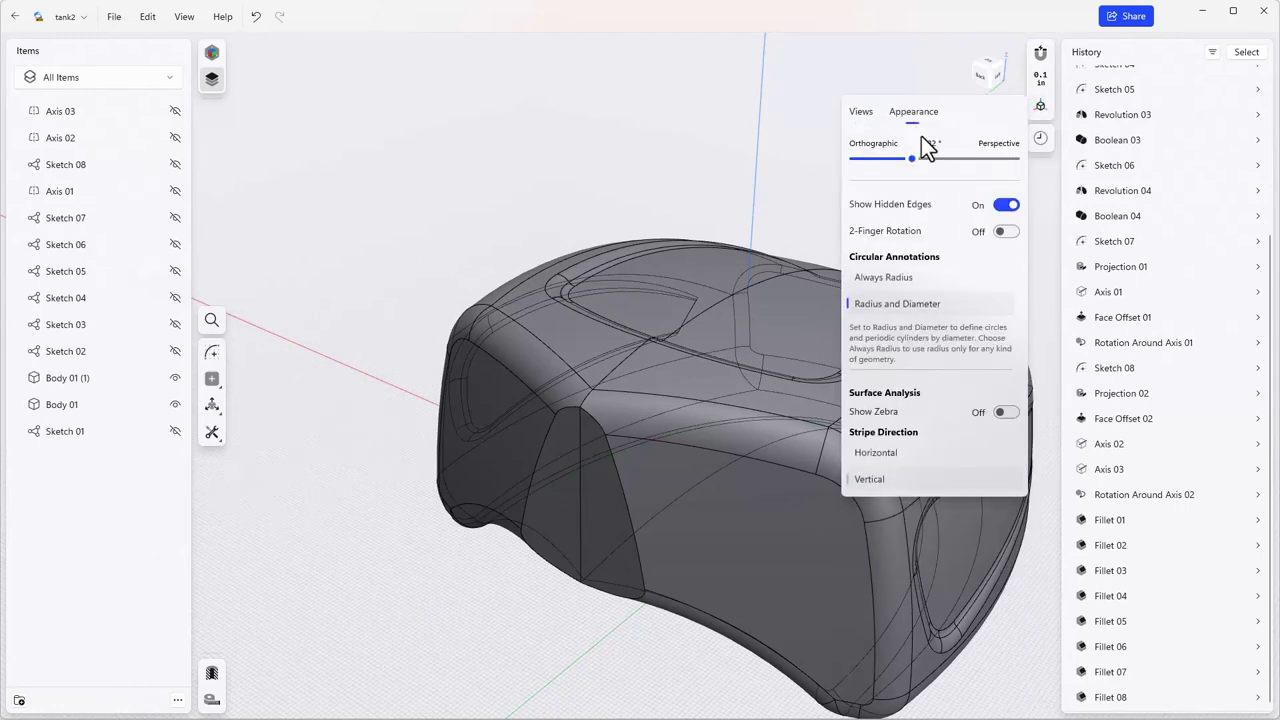
click(1003, 205)
click(818, 176)
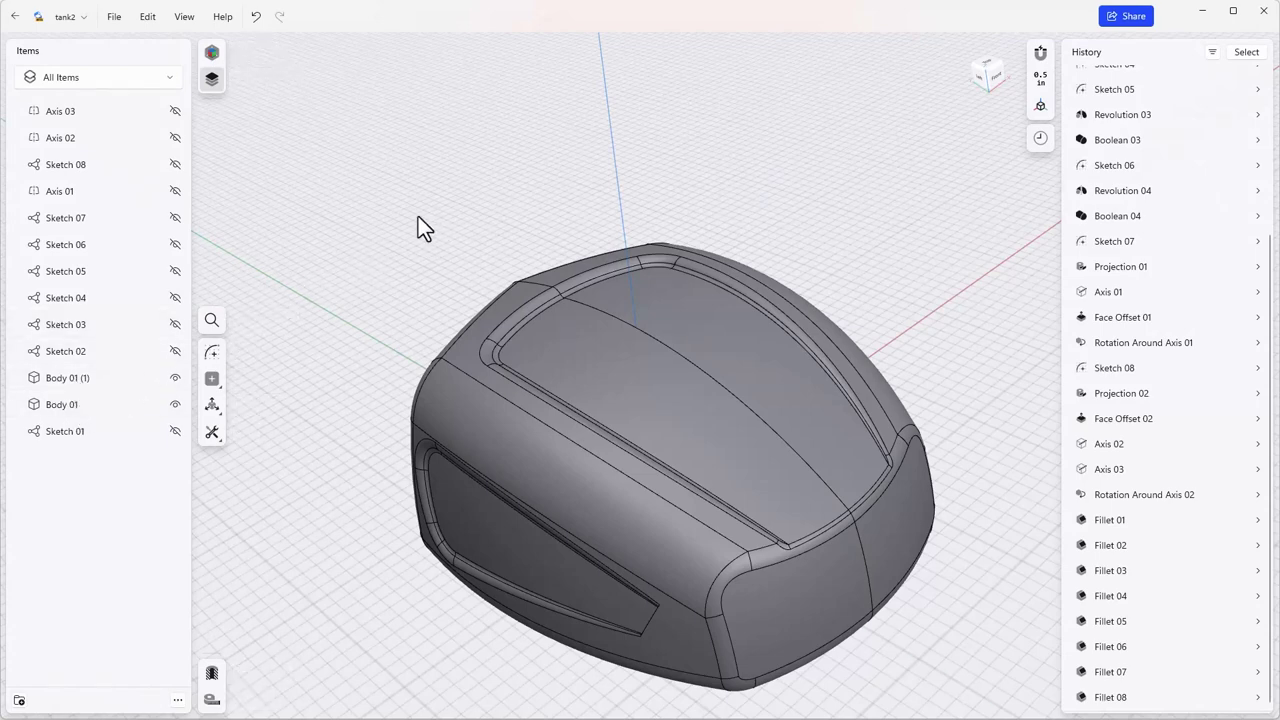
- Union Body 01 and its mirrored copy Body 01 (1) into one body without keeping the originals
click(216, 430)
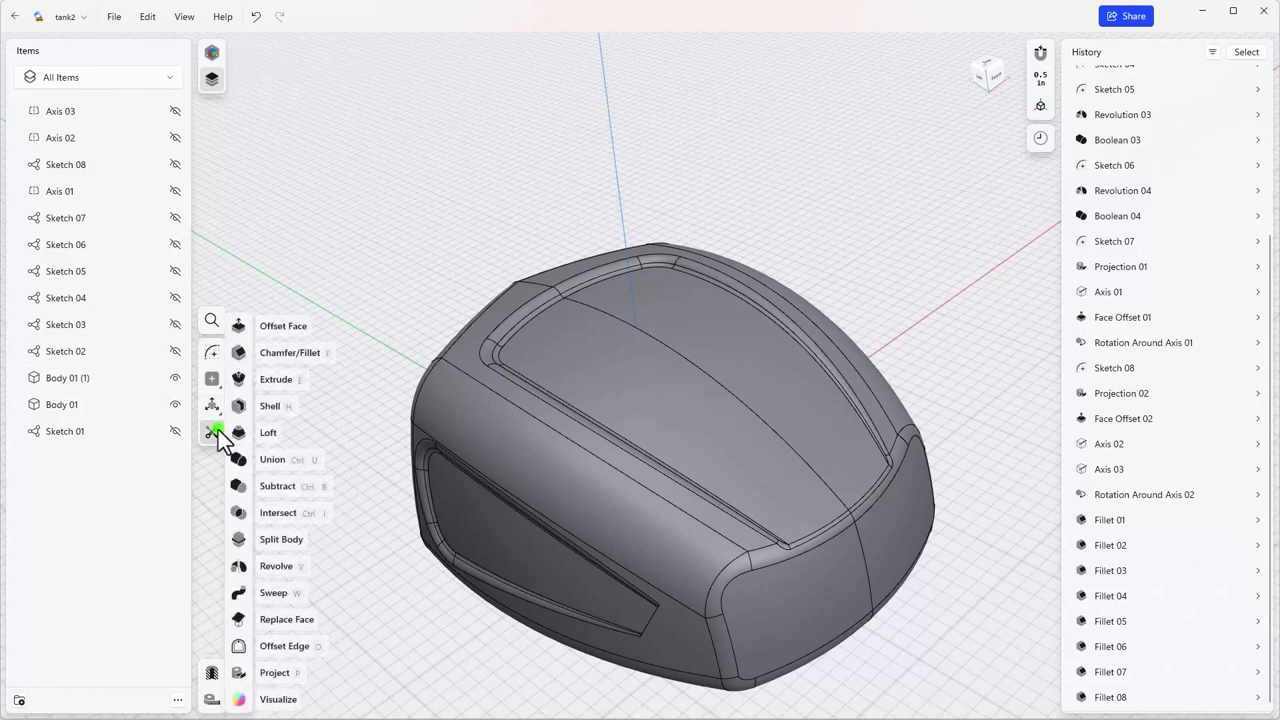
click(272, 459)
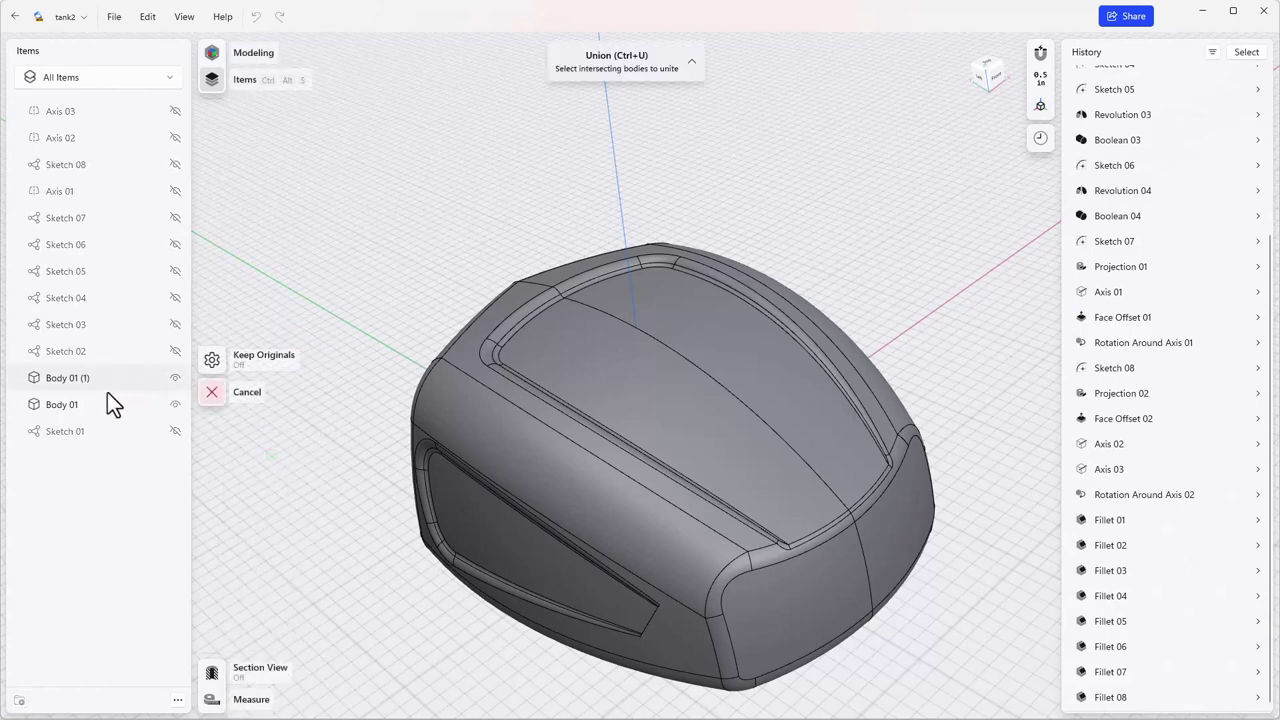
click(77, 378)
click(72, 405)
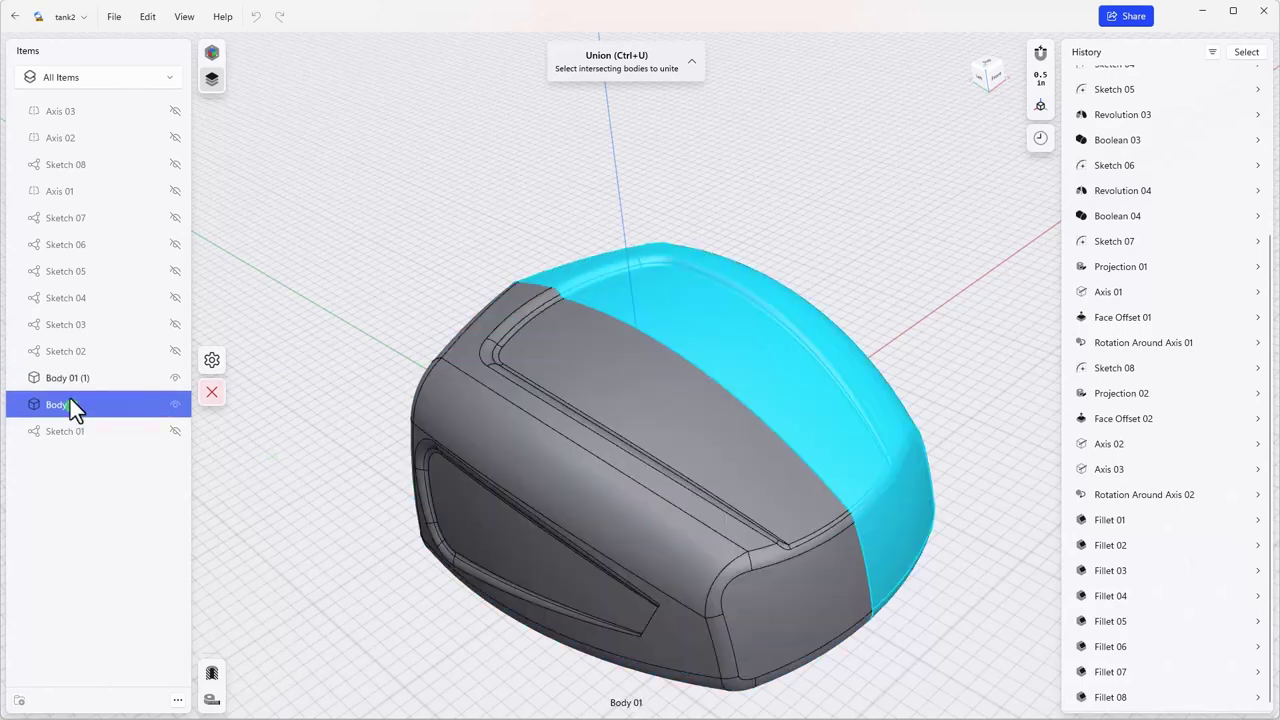
click(69, 383)
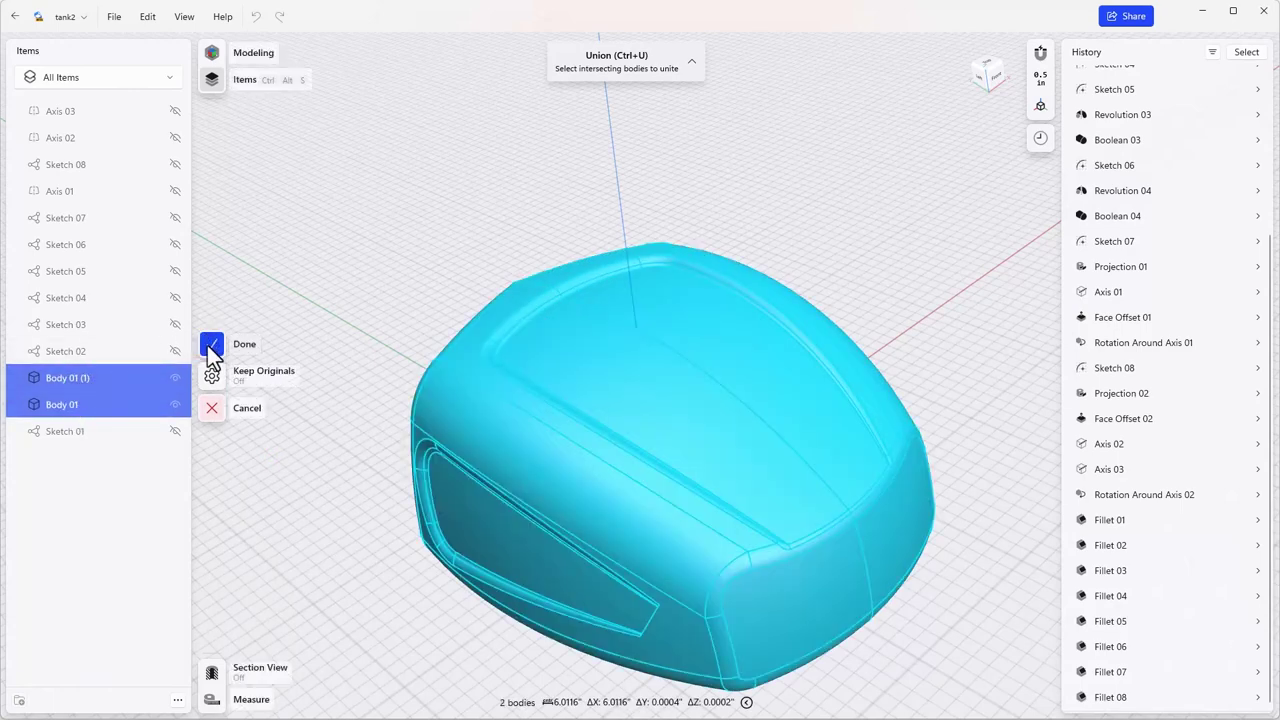
click(212, 346)
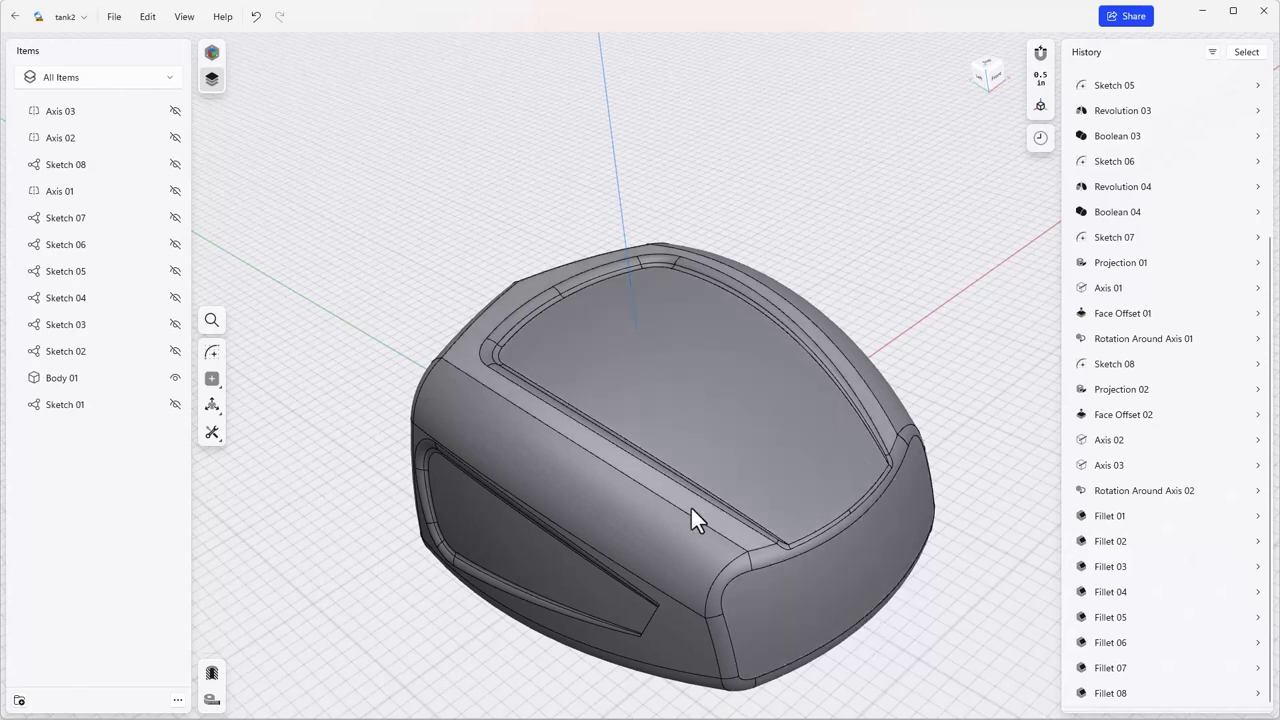
click(52, 380)
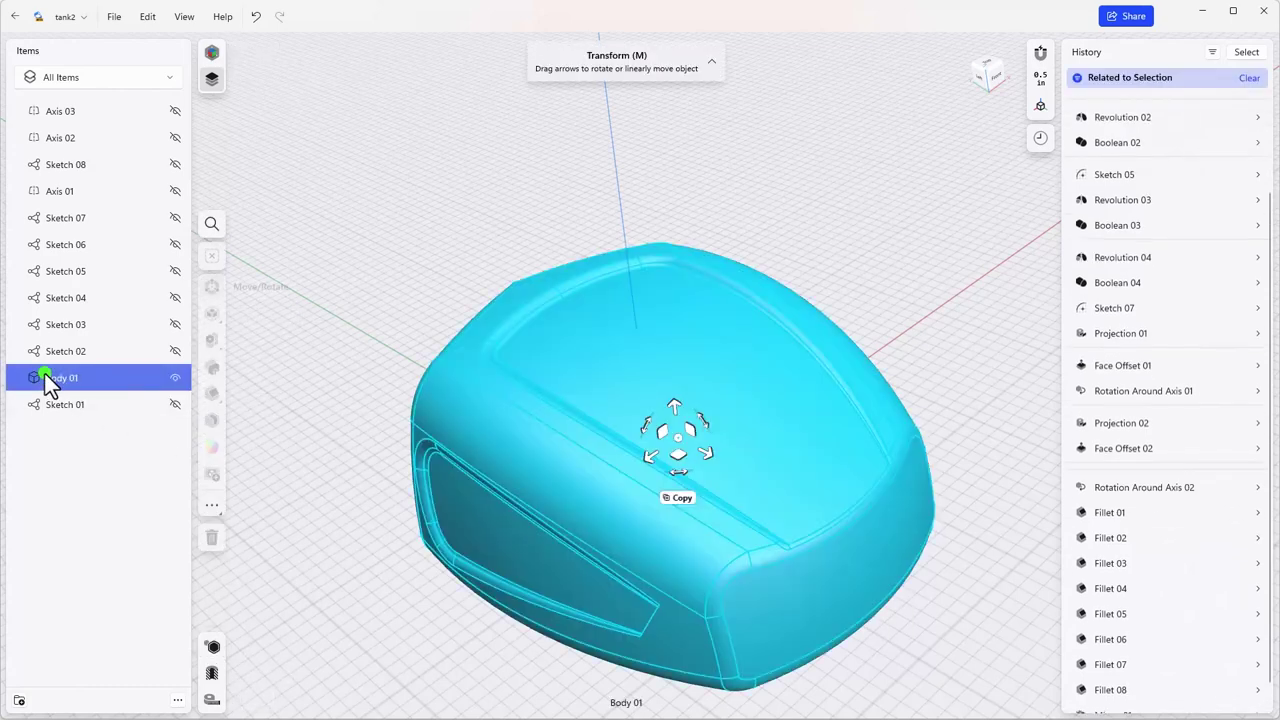
click(361, 545)
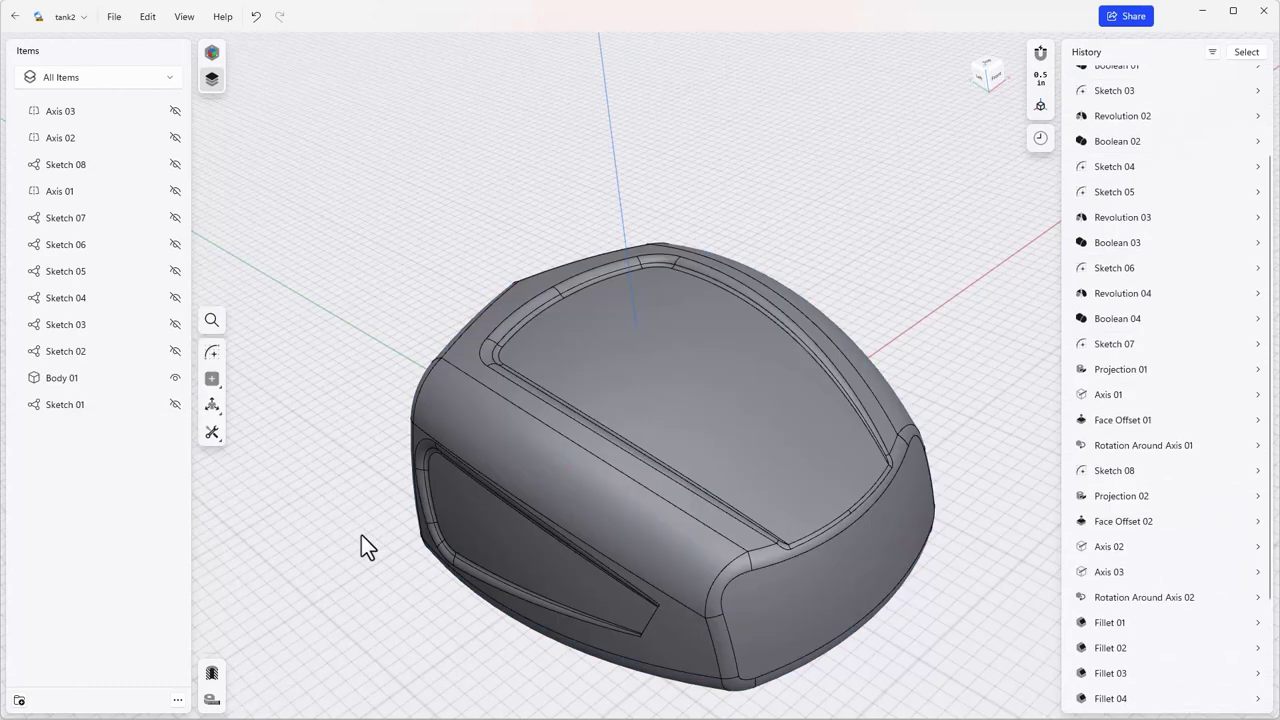
- Measure the two short edges at opposite ends of the tank's top recess
click(211, 700)
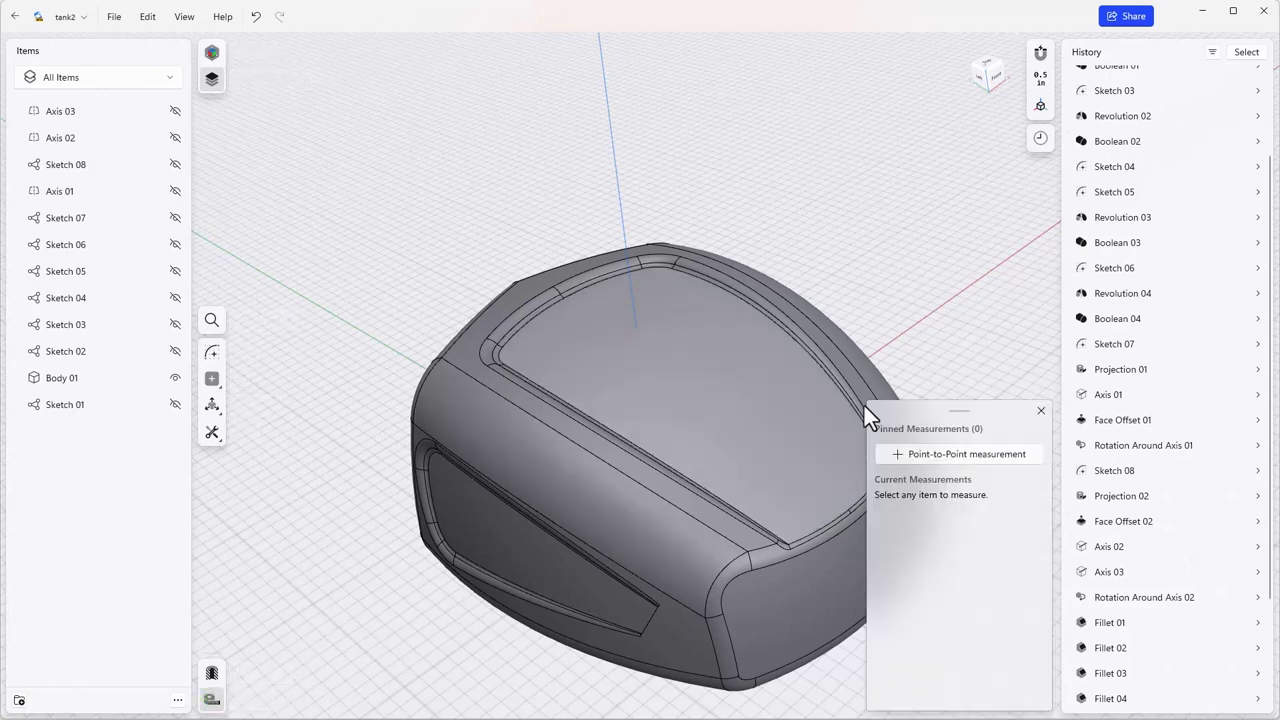
click(558, 292)
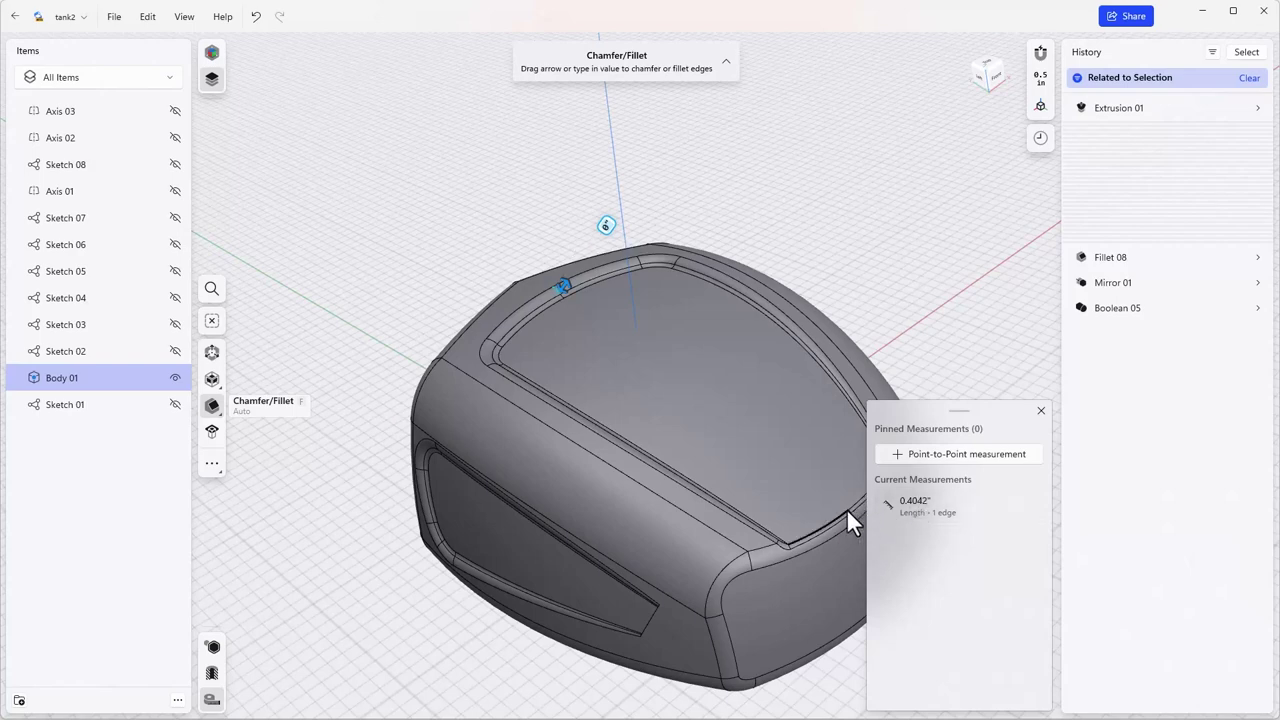
key(shift)
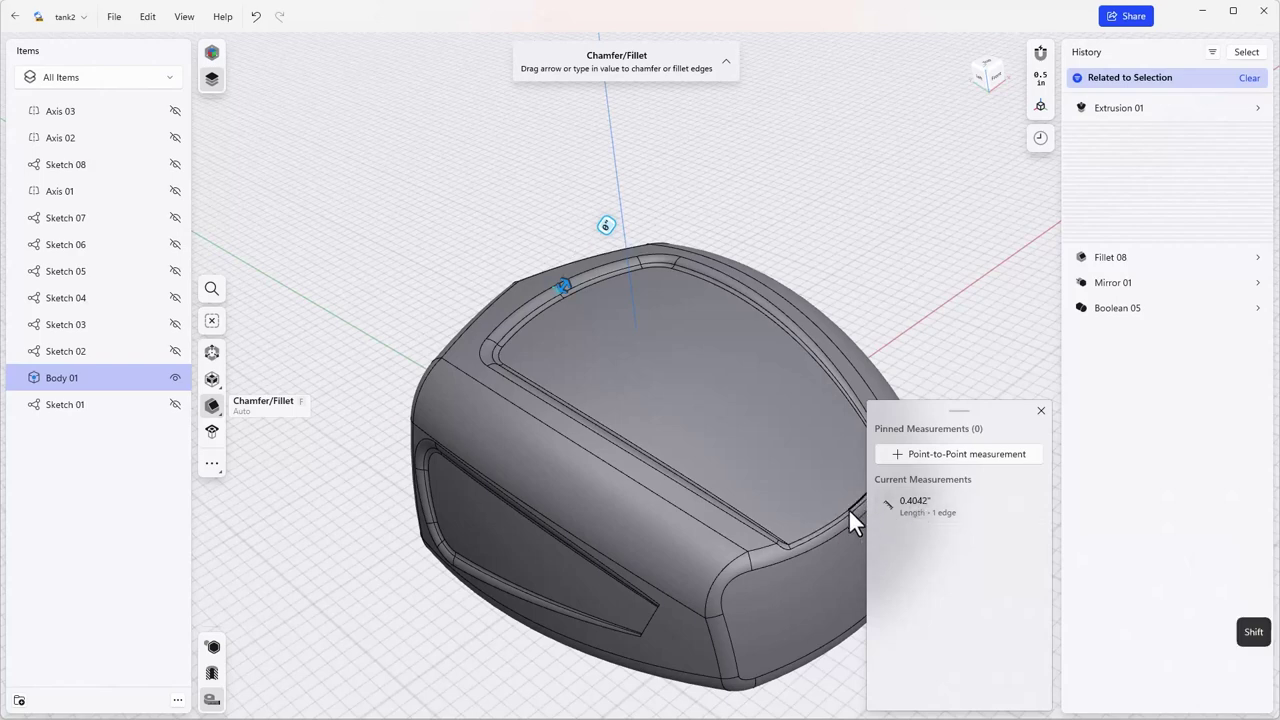
shift+click(848, 508)
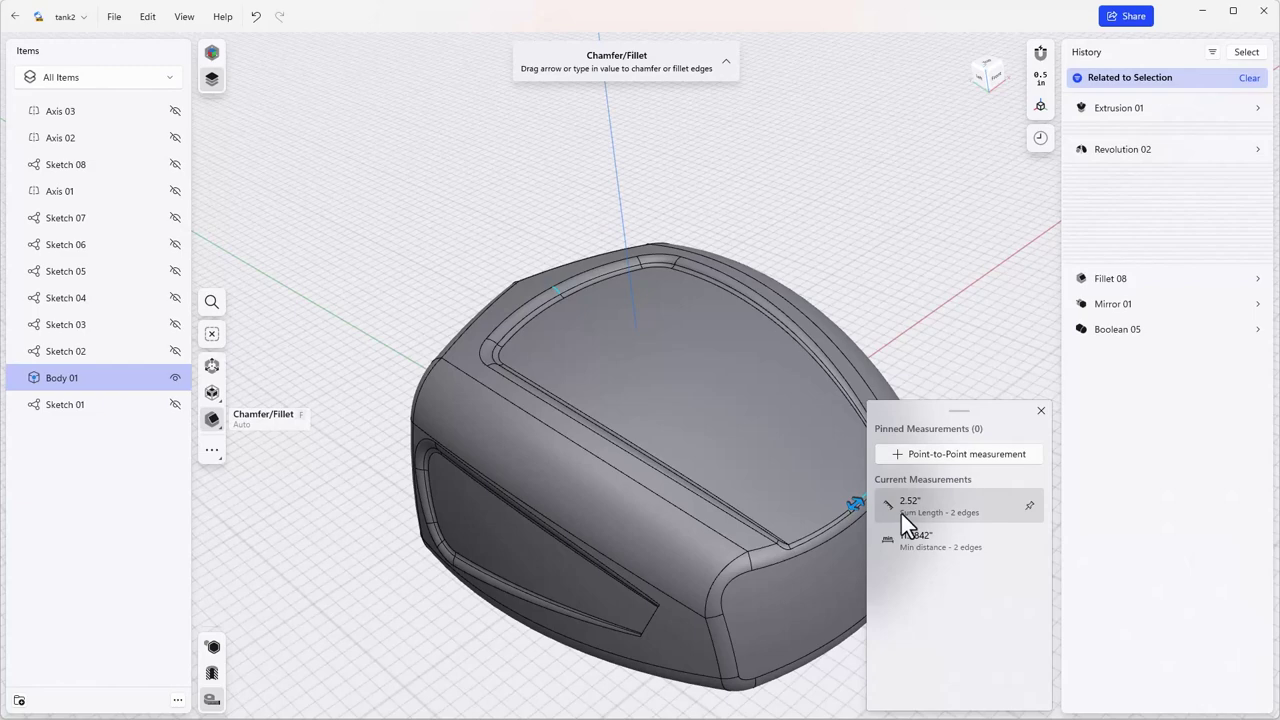
- Pin a point-to-point measurement between the midpoints at opposite ends of the tank's top recess
click(958, 455)
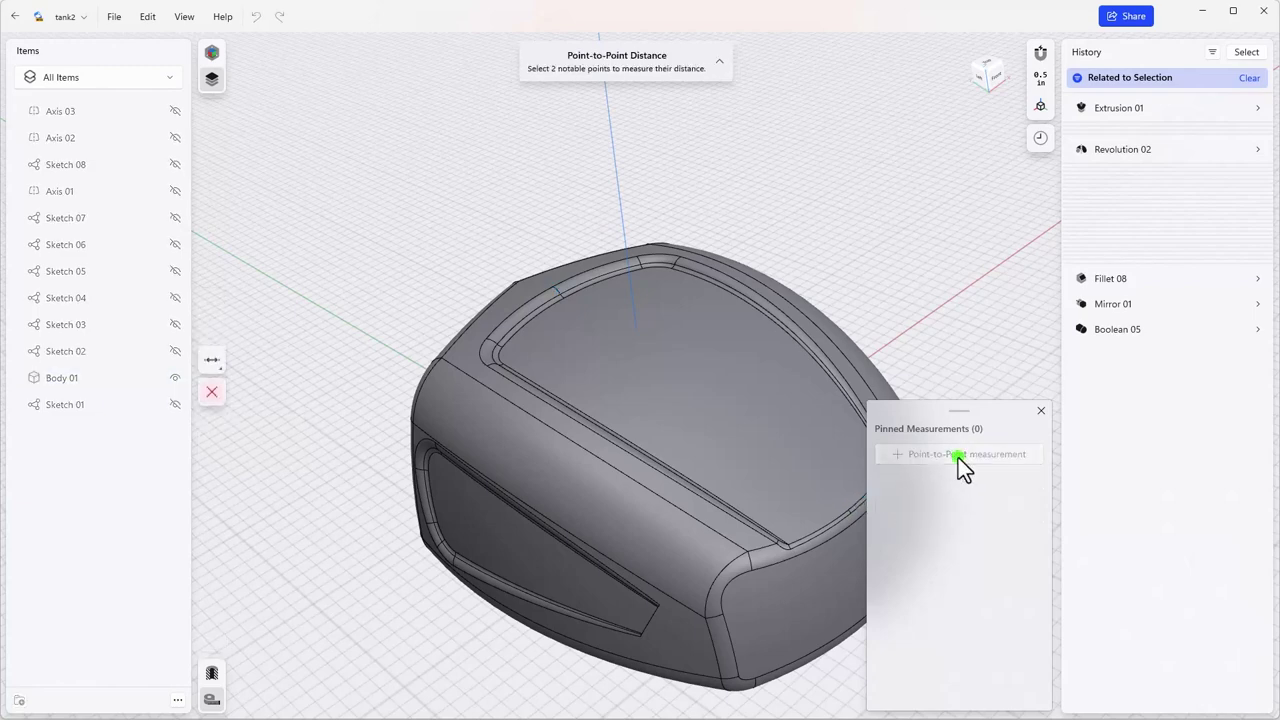
click(565, 296)
click(848, 505)
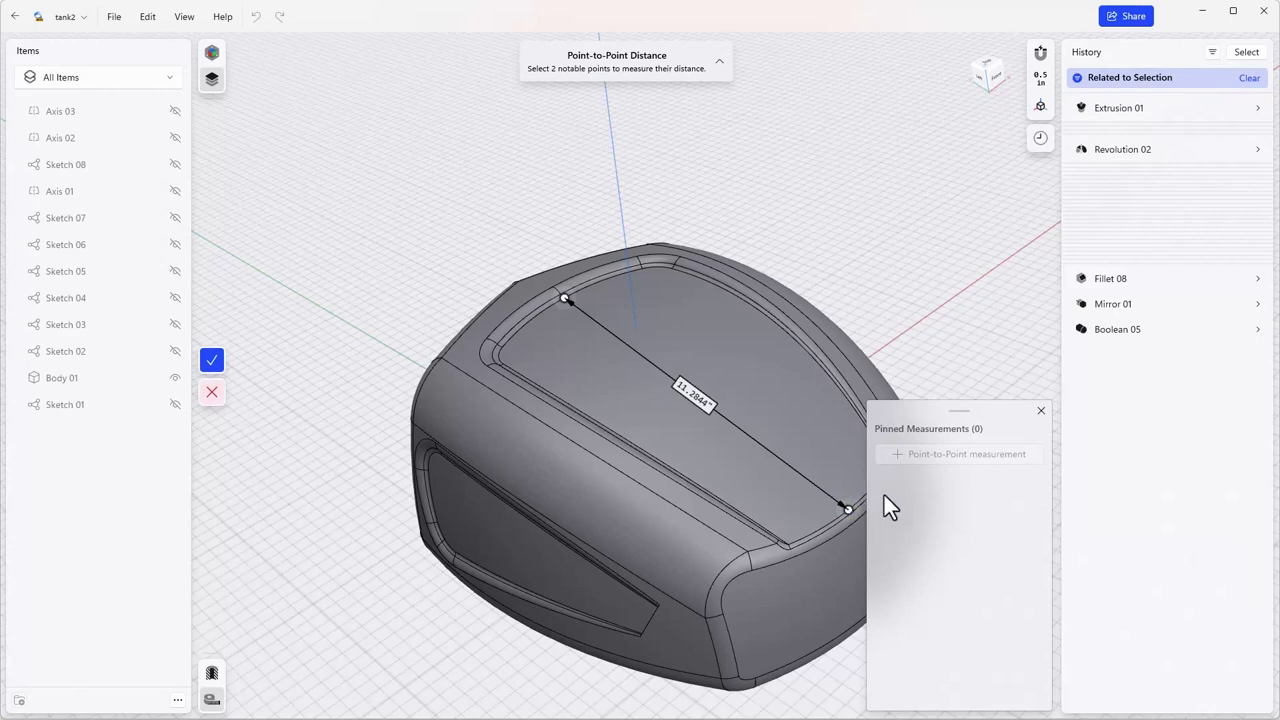
key(Return)
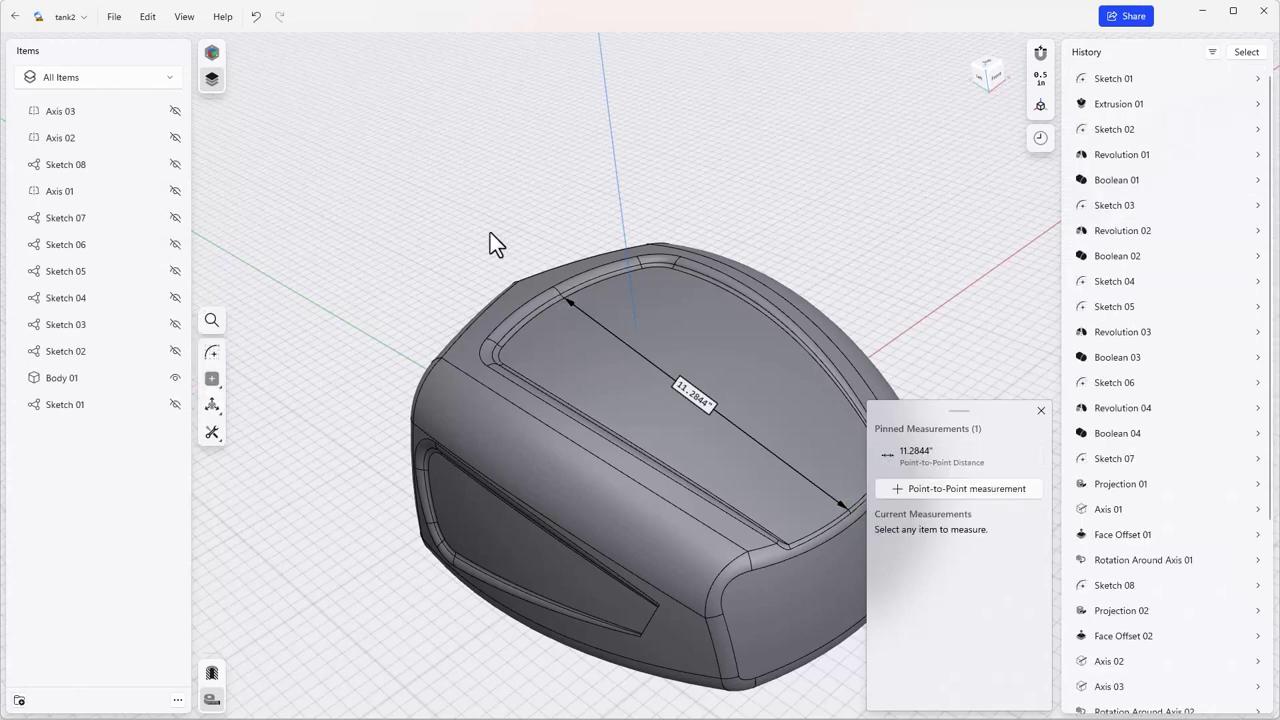
- Measure the surface area and volume of Body 01, and finish measuring
click(60, 378)
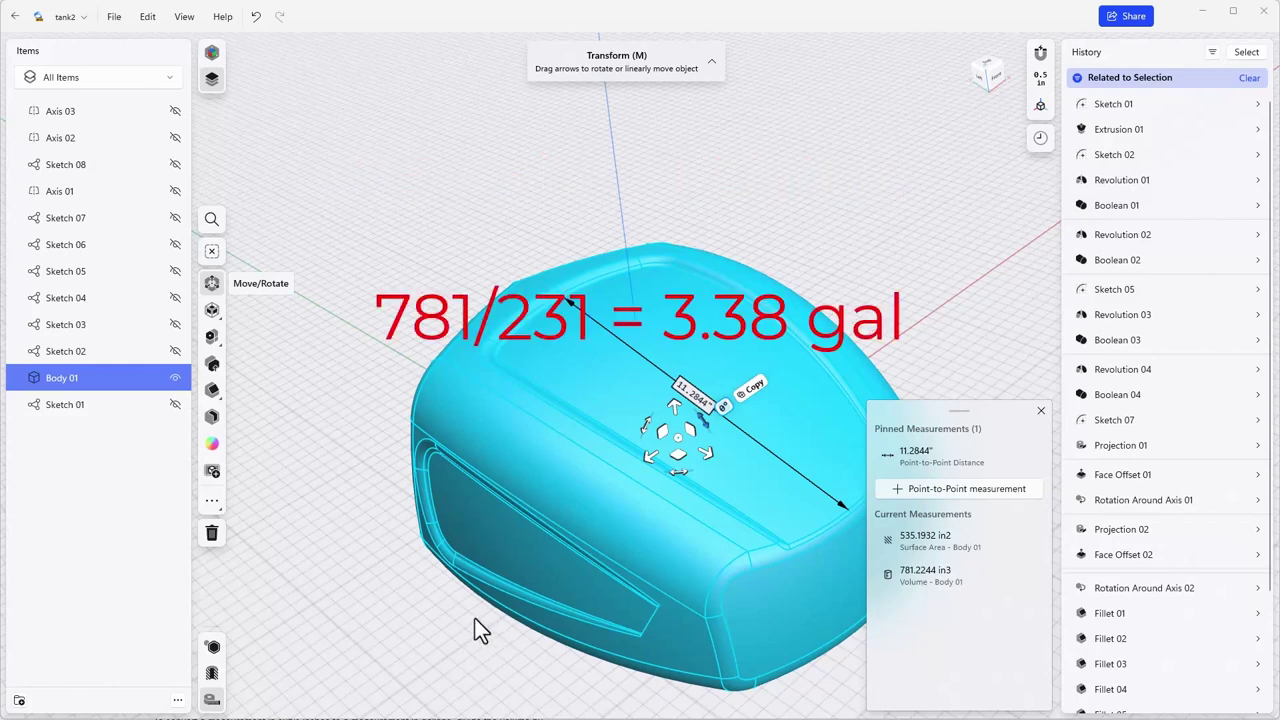
click(424, 612)
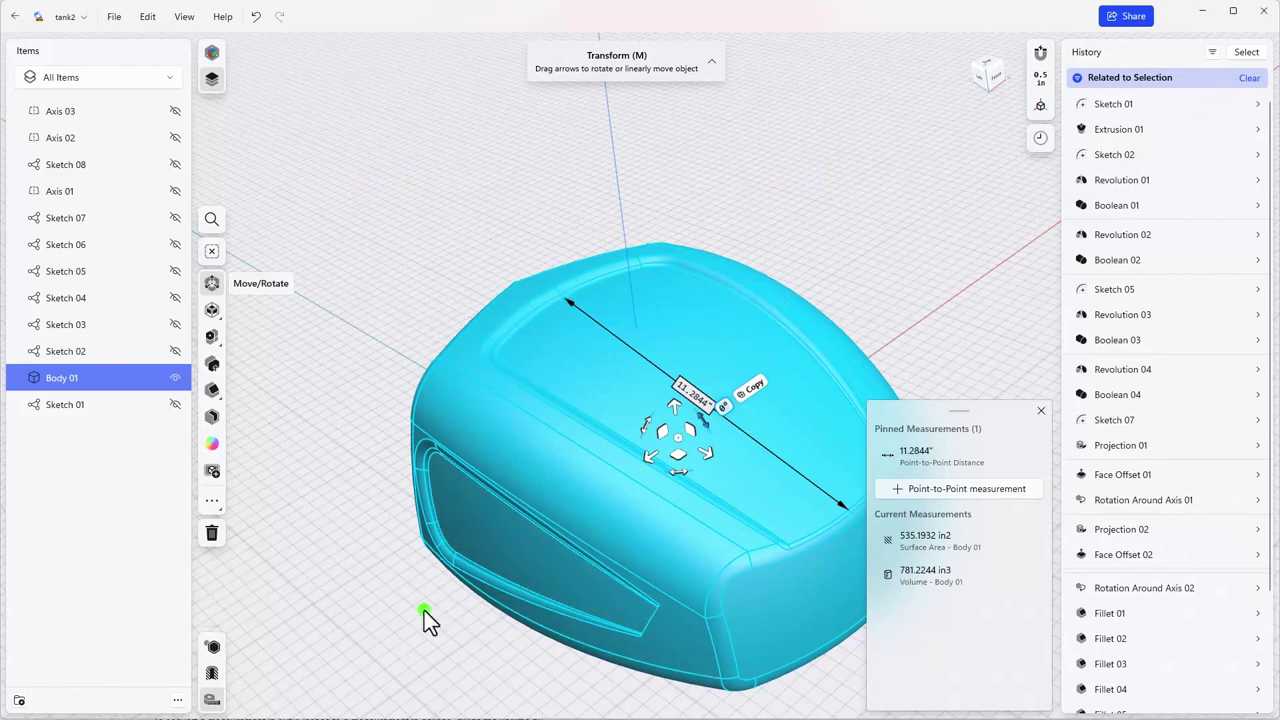
click(424, 610)
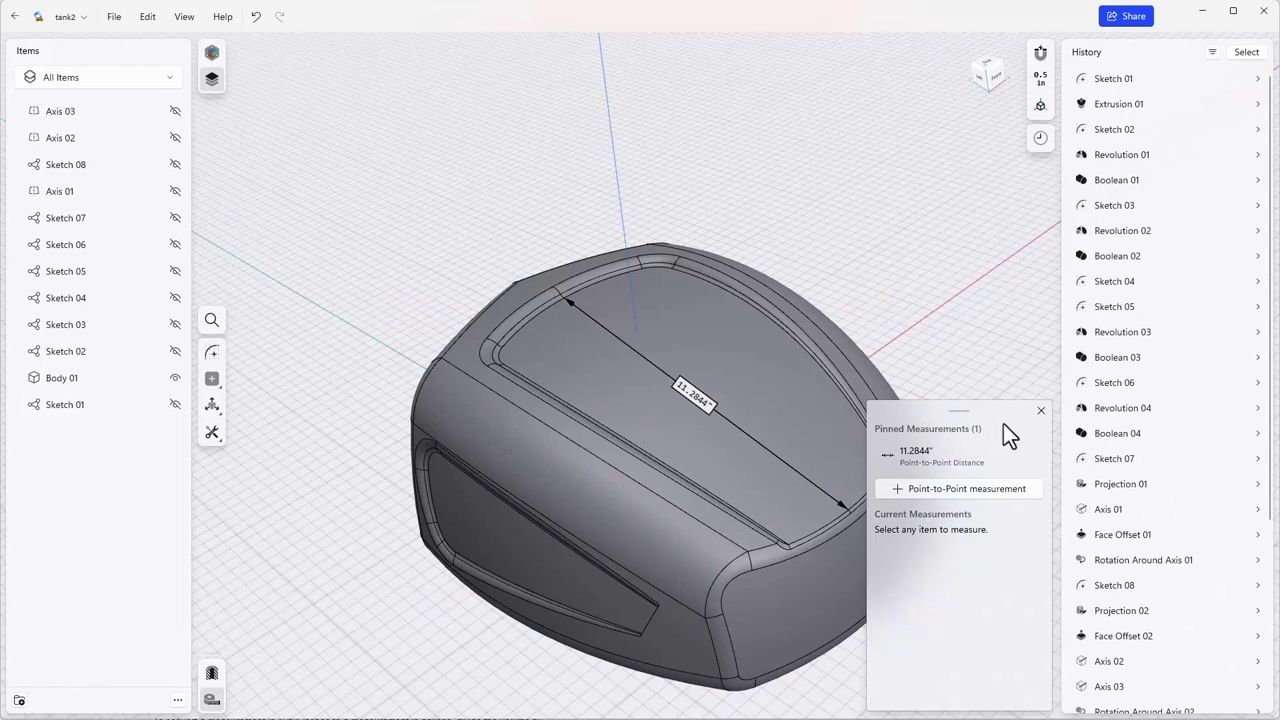
click(1041, 412)
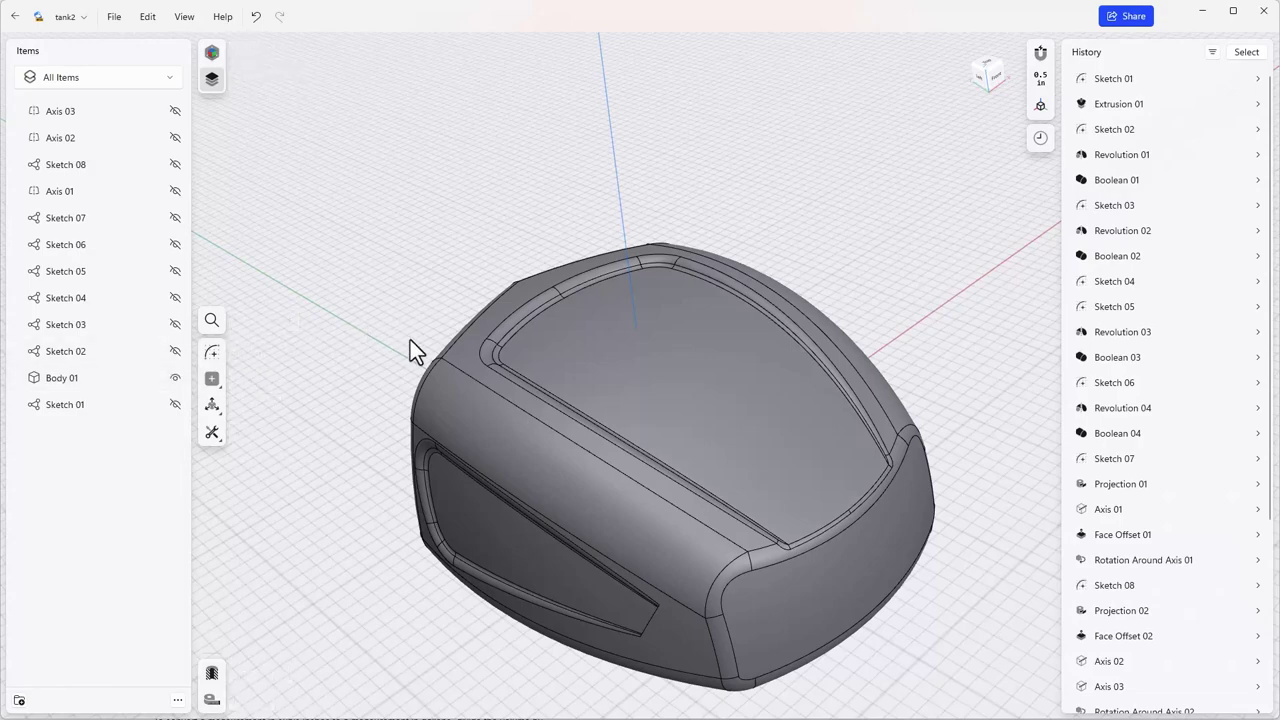
- Start a new sketch on the vertical lengthwise centre plane, hiding Body 01 to pick the plane and showing it again
right_drag(712, 450, 580, 508)
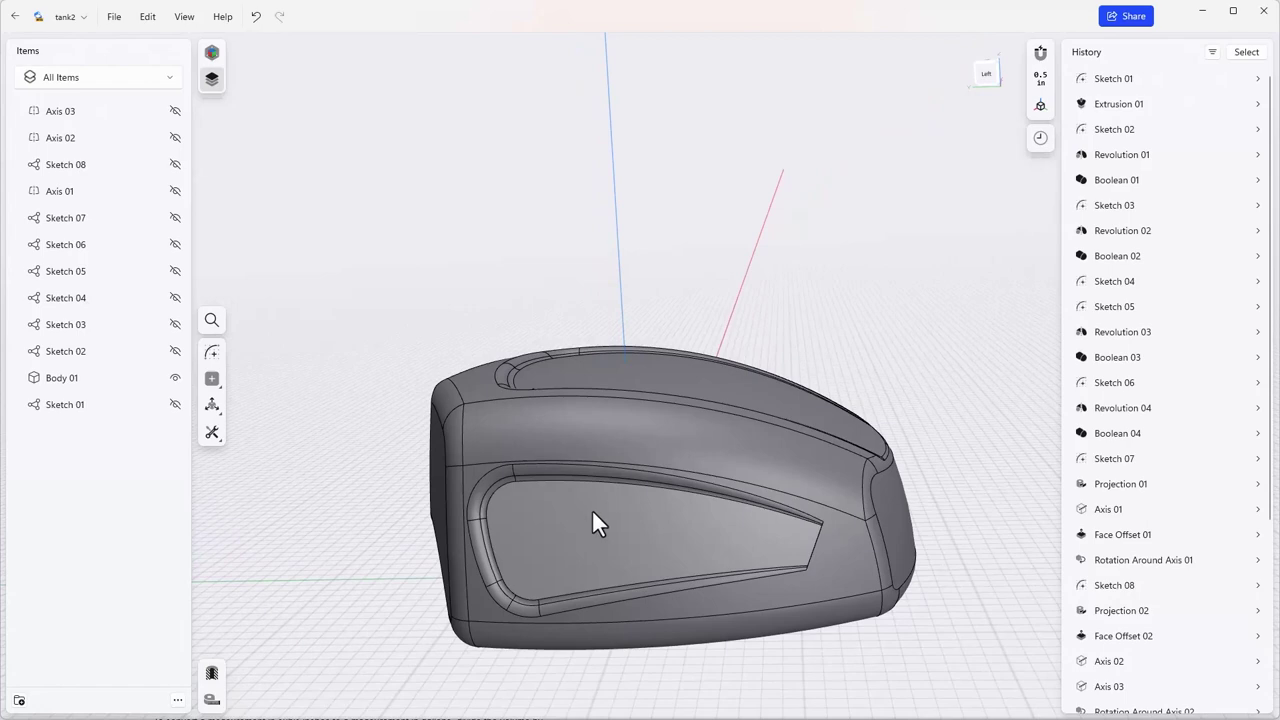
click(175, 378)
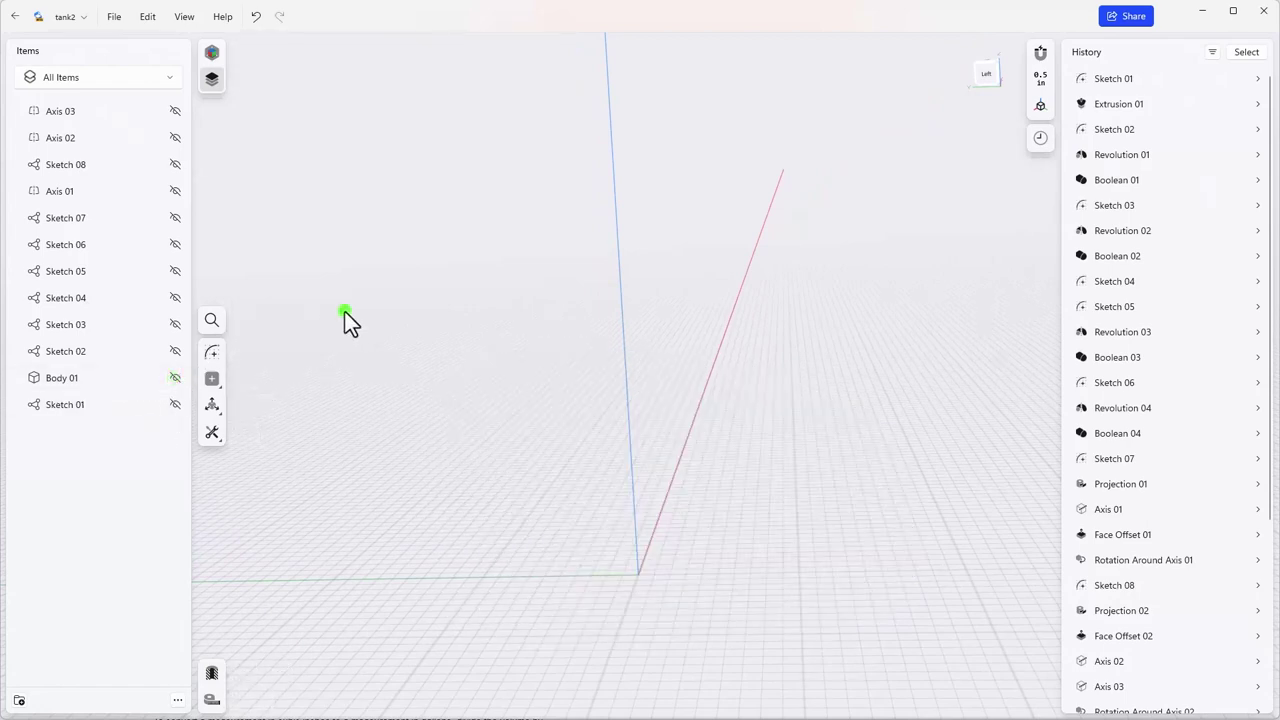
click(212, 354)
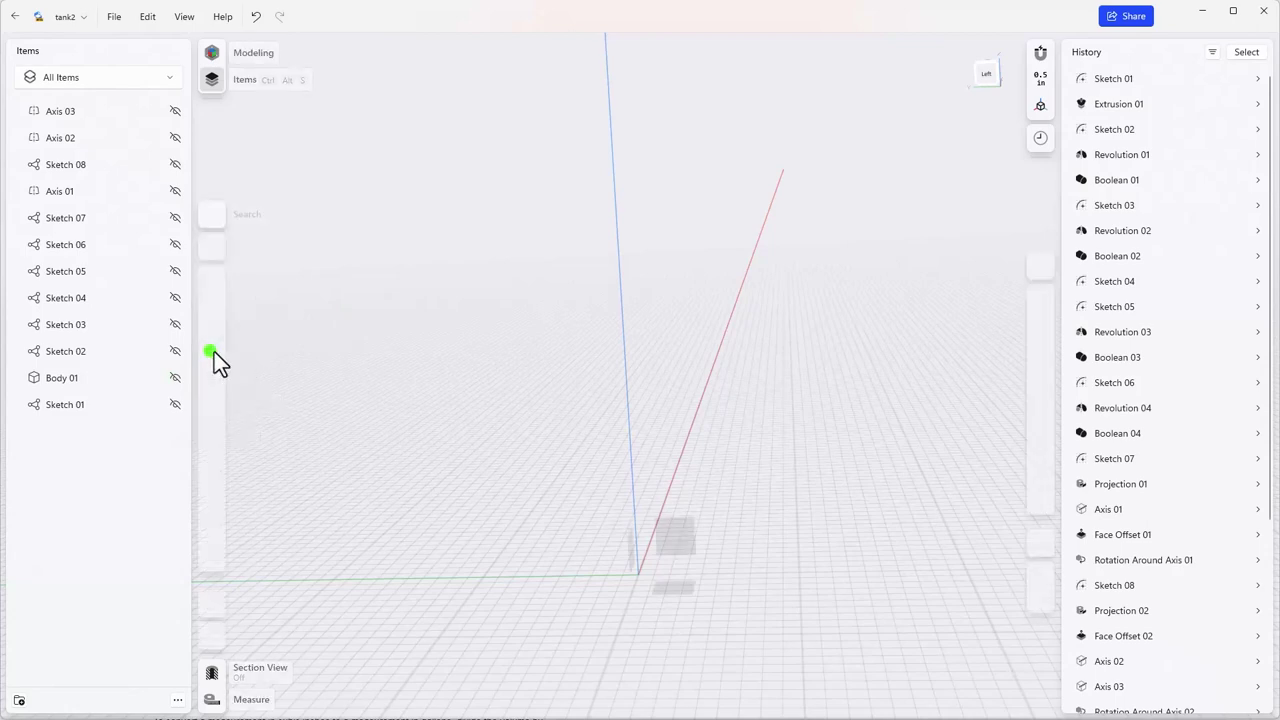
click(684, 541)
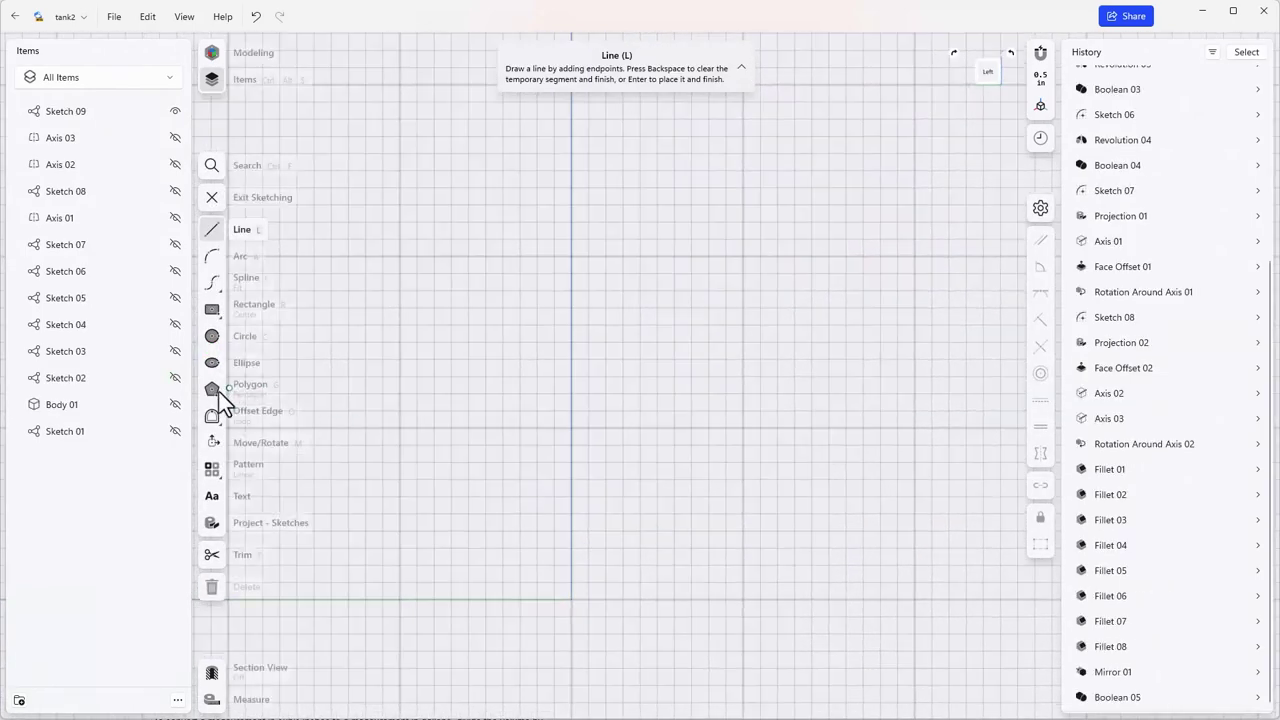
click(175, 404)
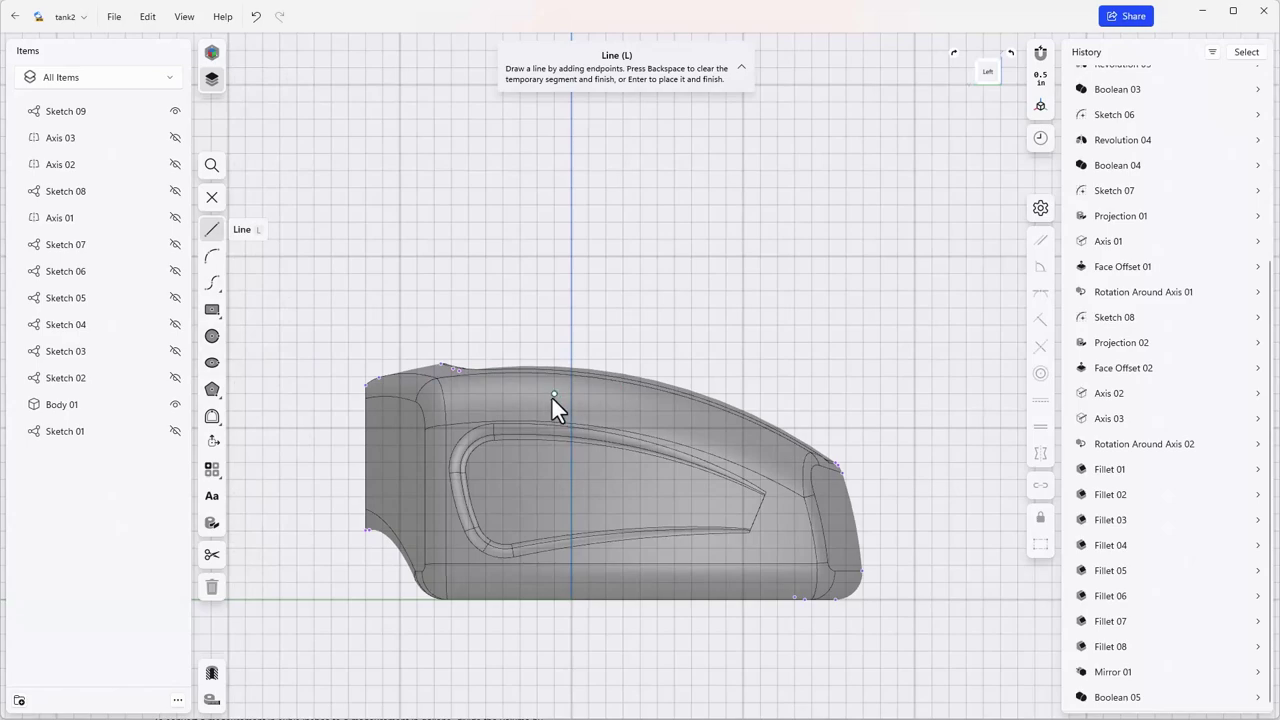
- Sketch a nearly vertical line about 1.70 in long up through the tank's top surface, and a perpendicular line about 1.96 in long from its upper end
scroll(532, 379, up, 3)
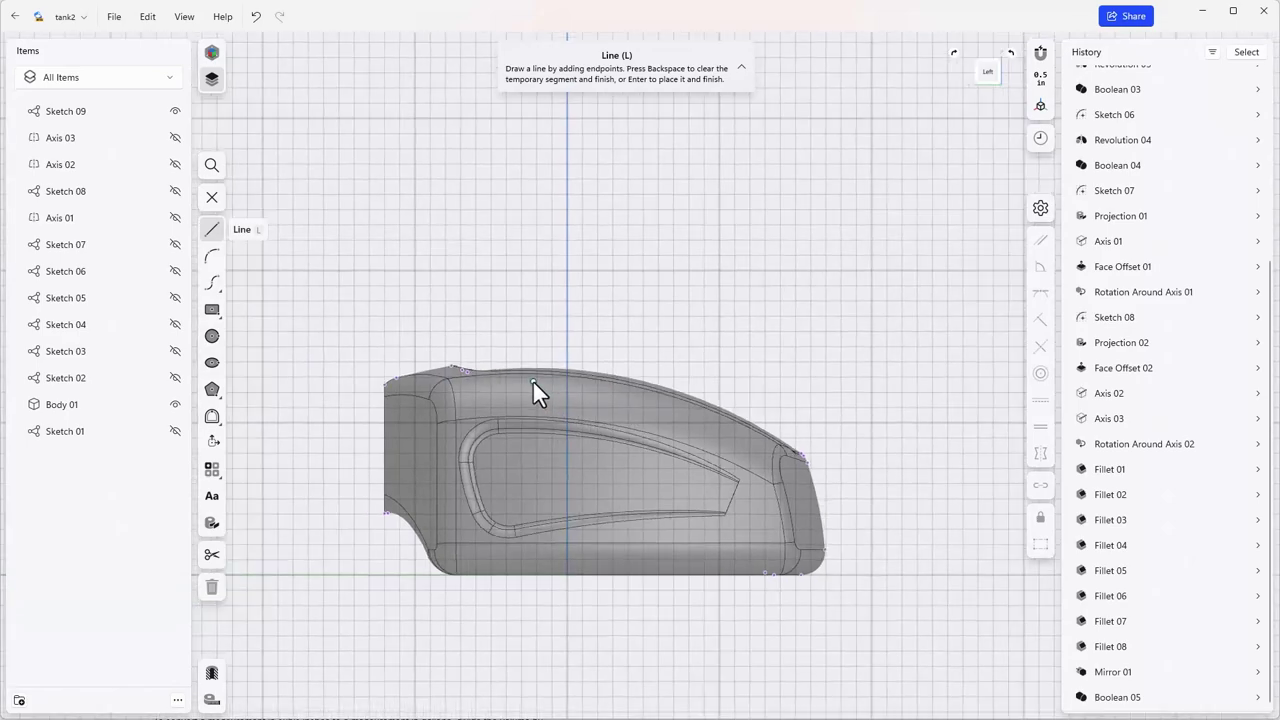
scroll(532, 379, up, 4)
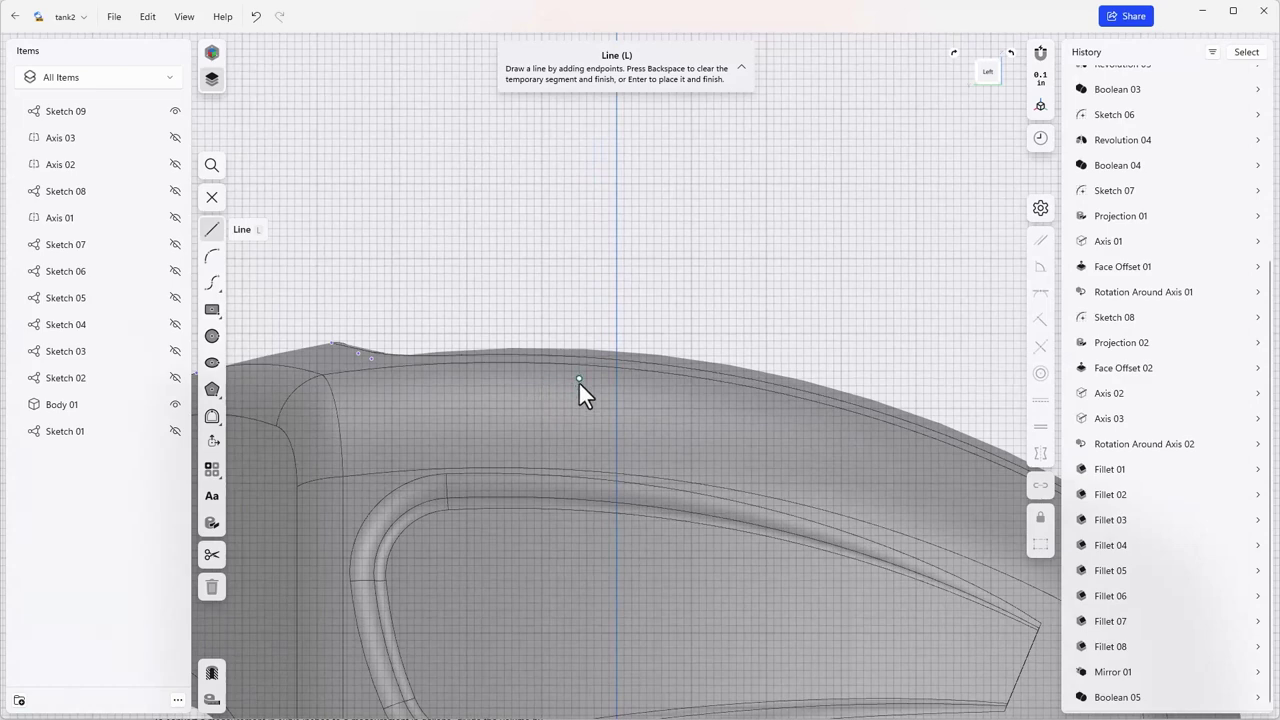
click(579, 384)
click(587, 260)
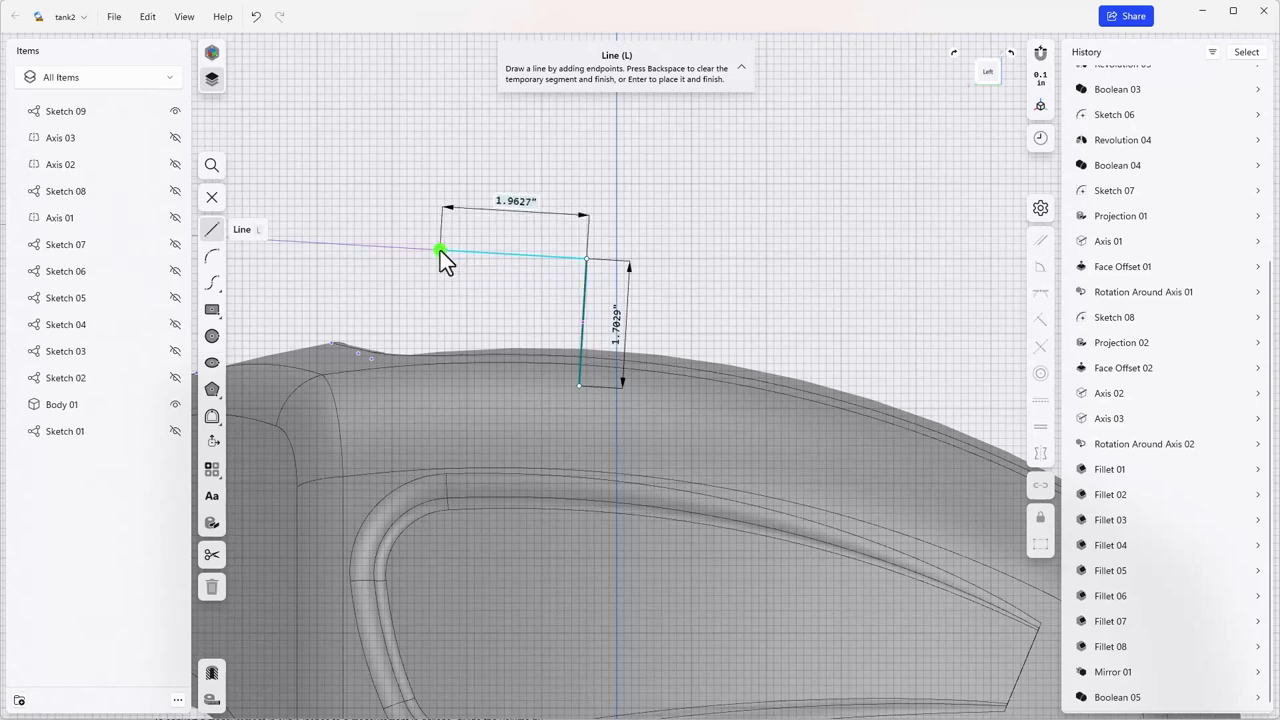
click(440, 250)
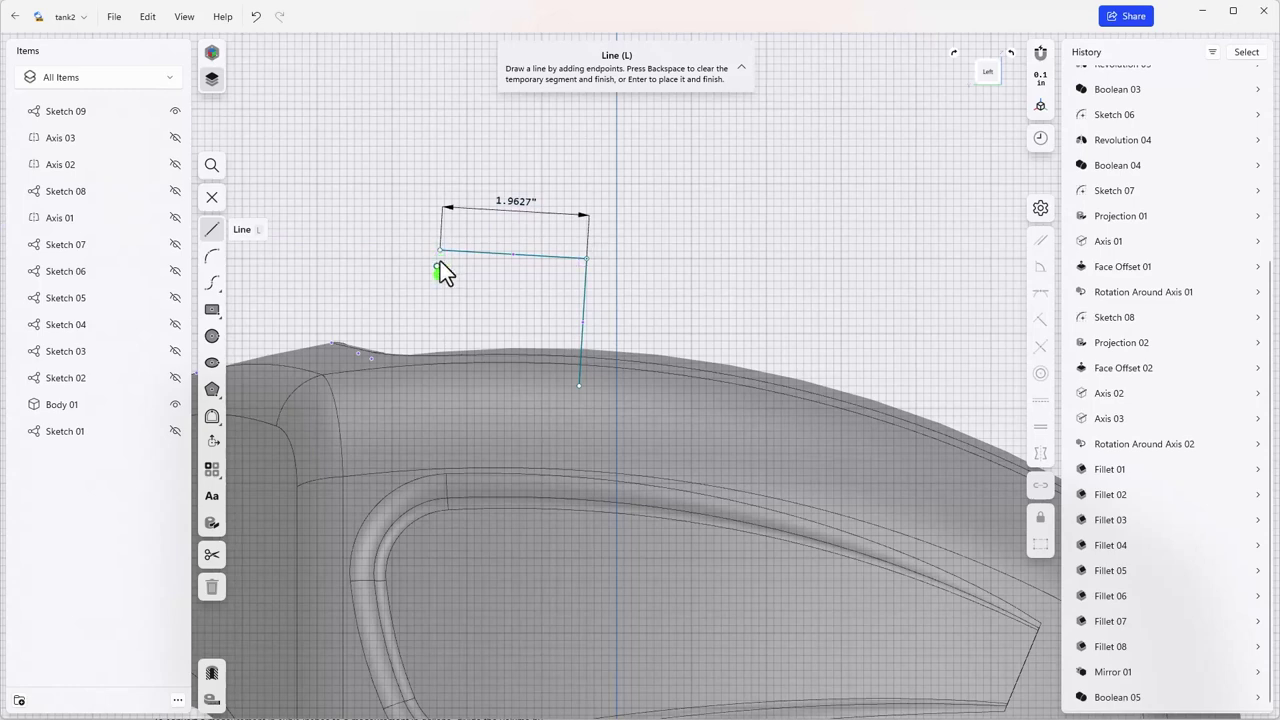
- Close the stepped profile with perpendicular lines about 0.56 in down, 0.42 in inward, 1.19 in down and 1.55 in across to the start point
click(437, 292)
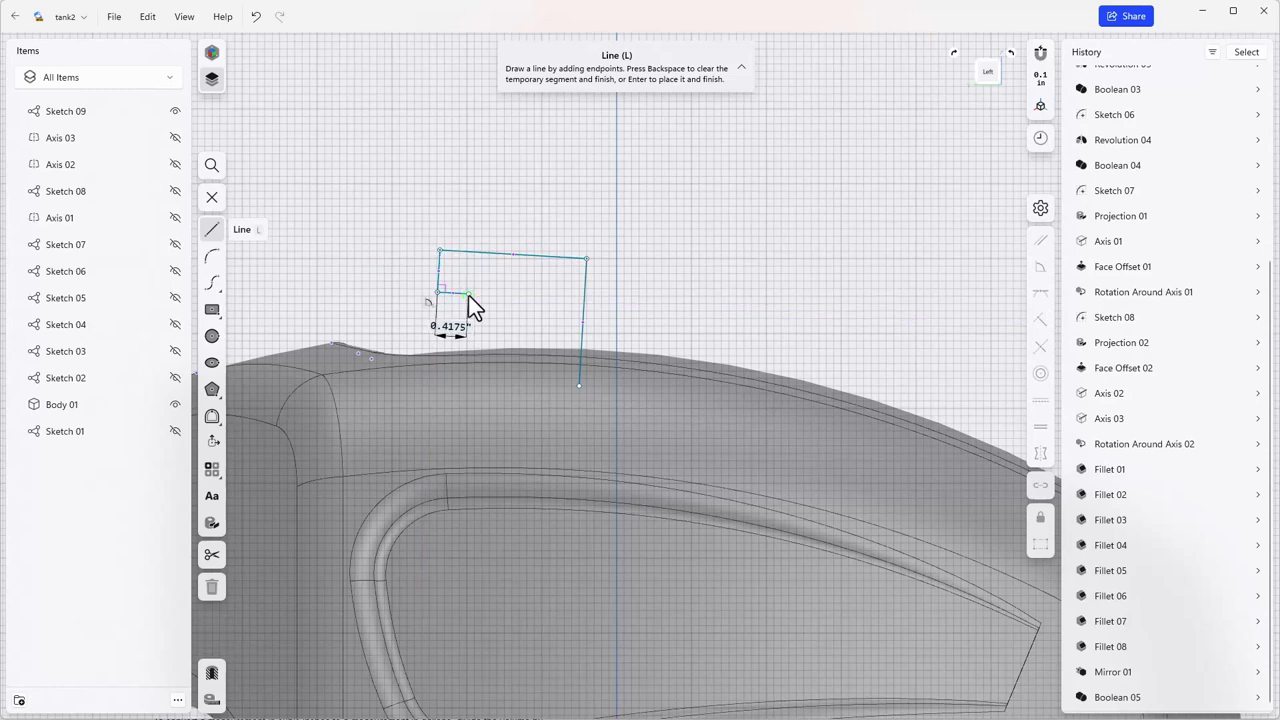
click(469, 296)
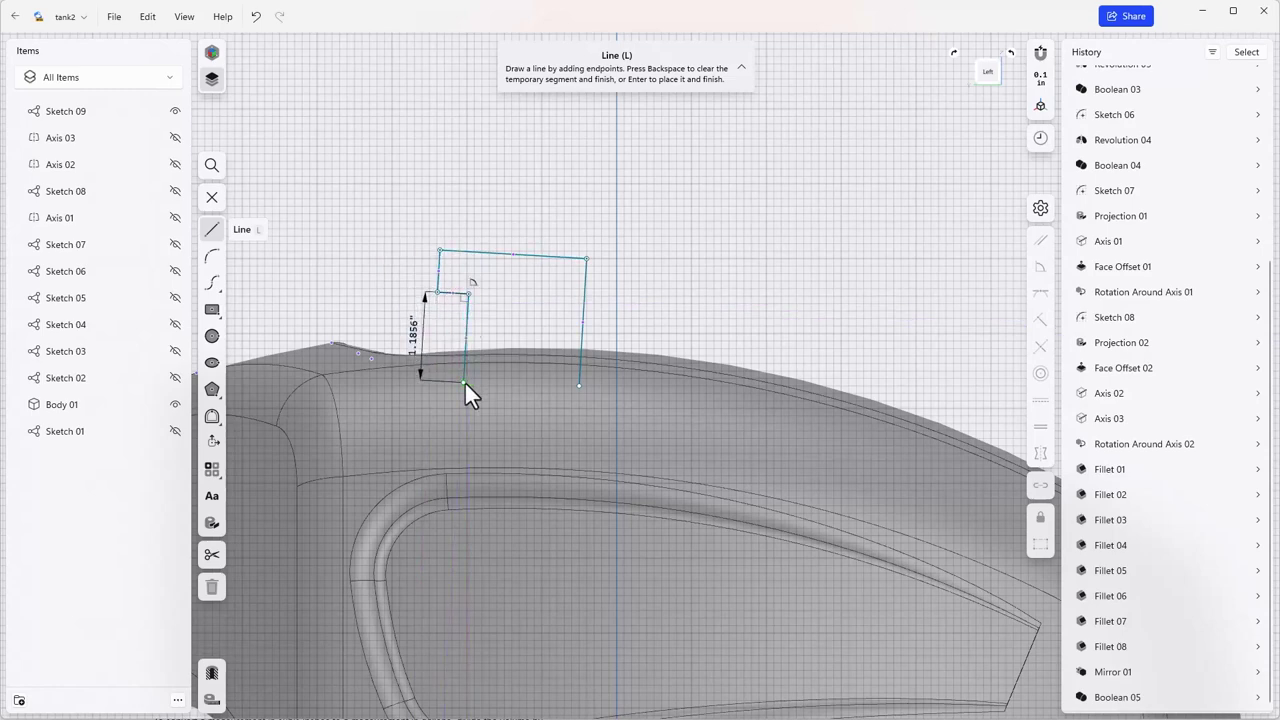
click(463, 381)
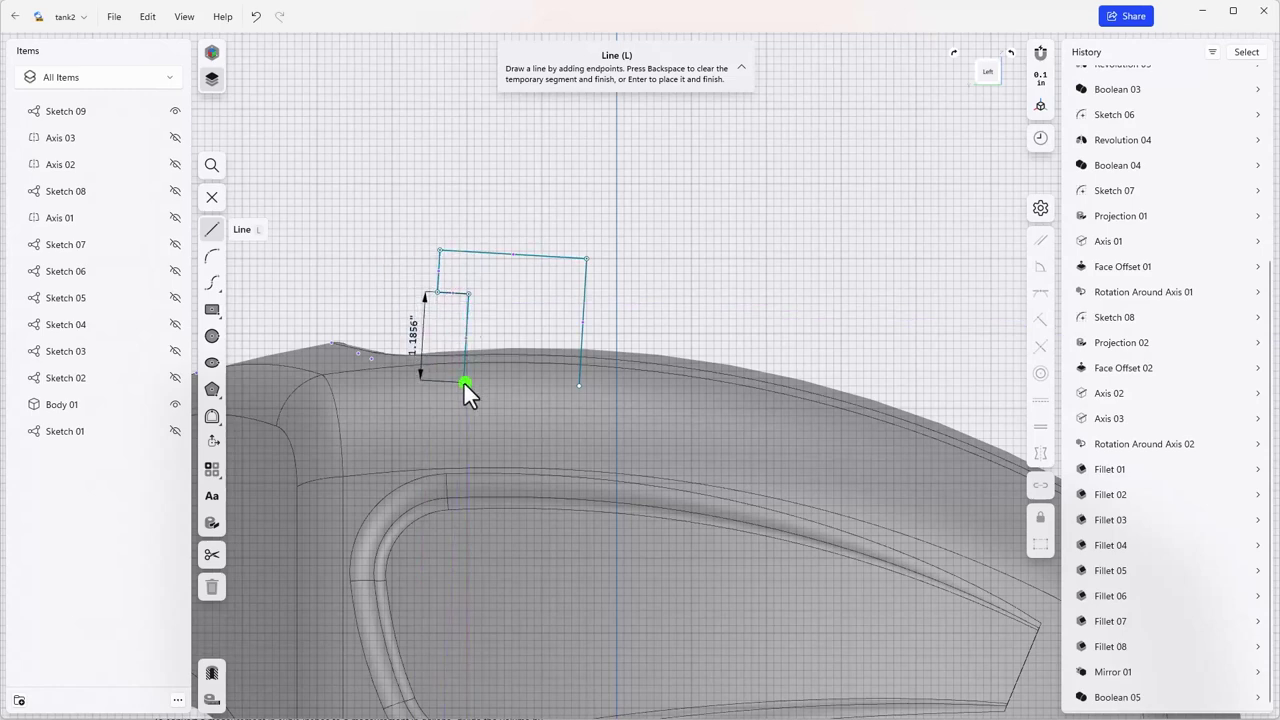
click(576, 382)
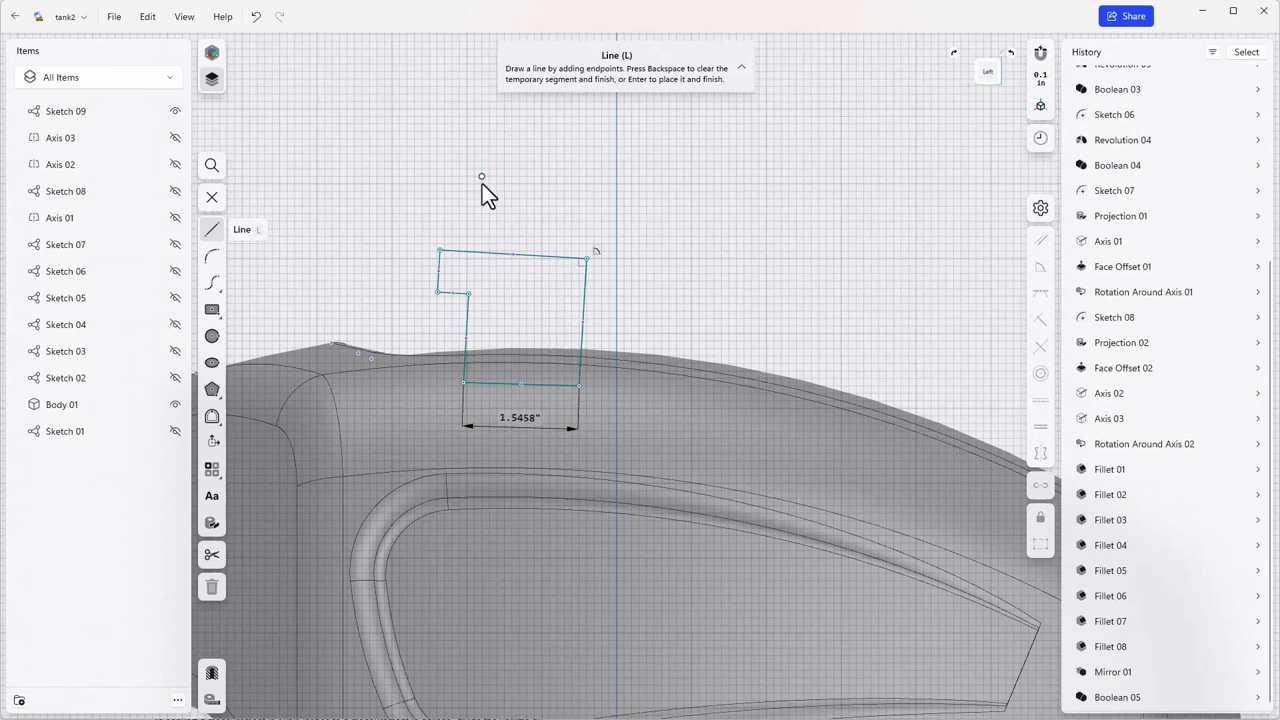
key(Escape)
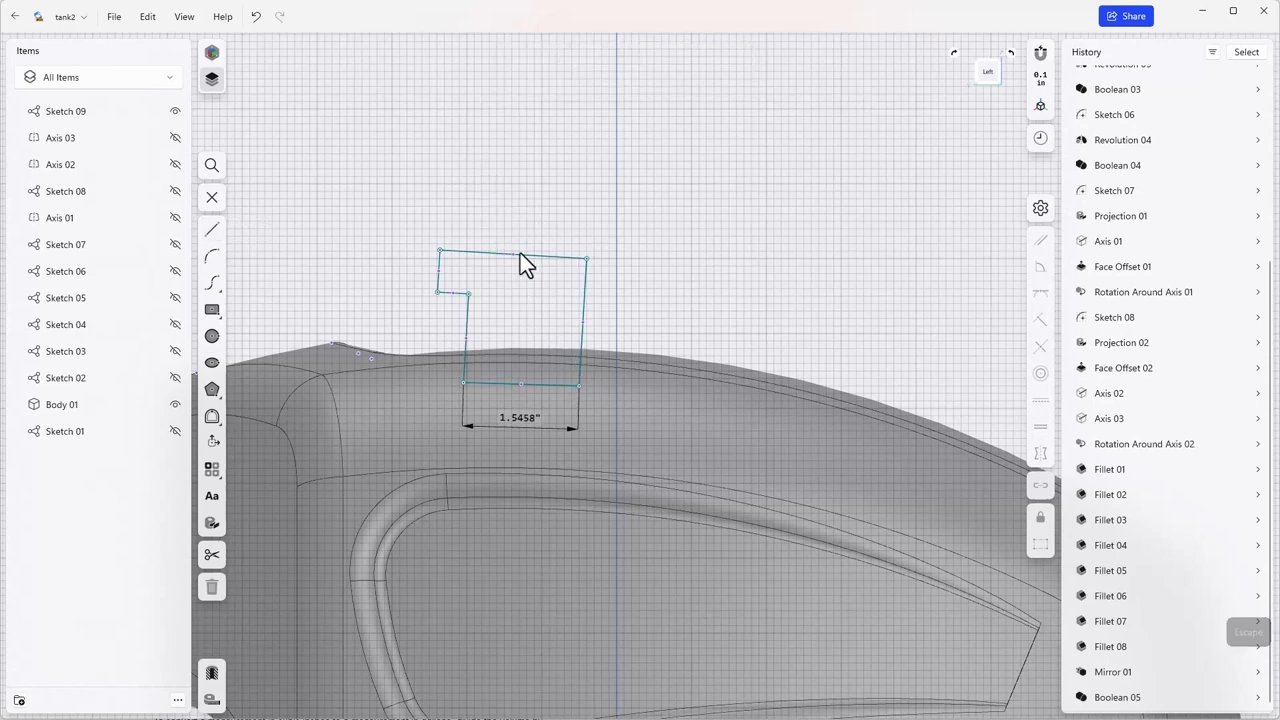
- Set the profile's top edge to 2 in and the short horizontal edge of its step to 0.375 in
click(534, 256)
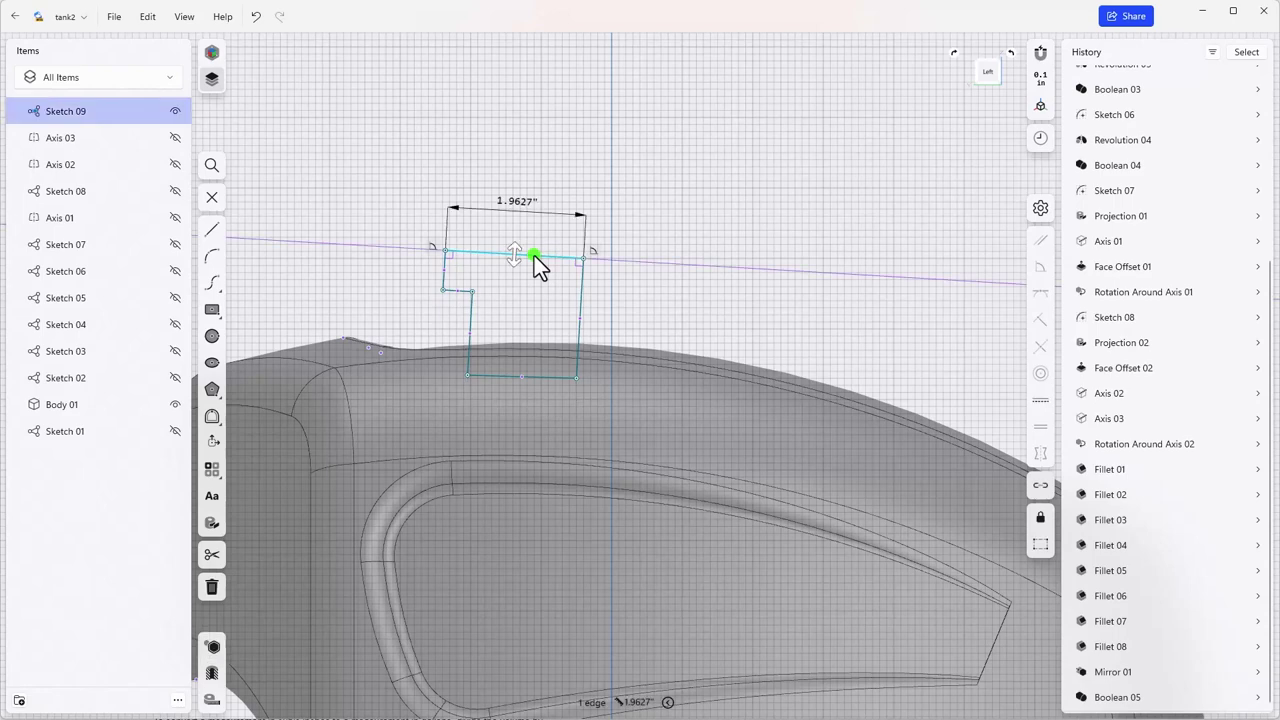
click(517, 200)
text(2)
key(Return)
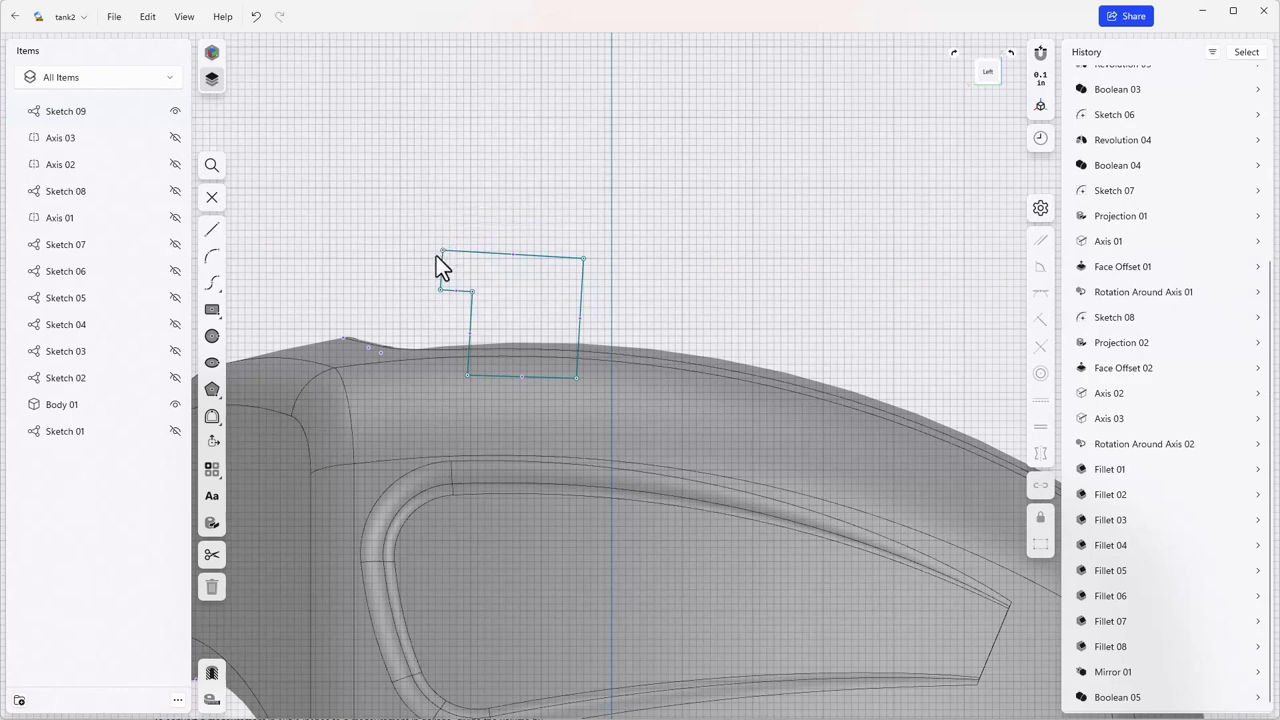
click(456, 290)
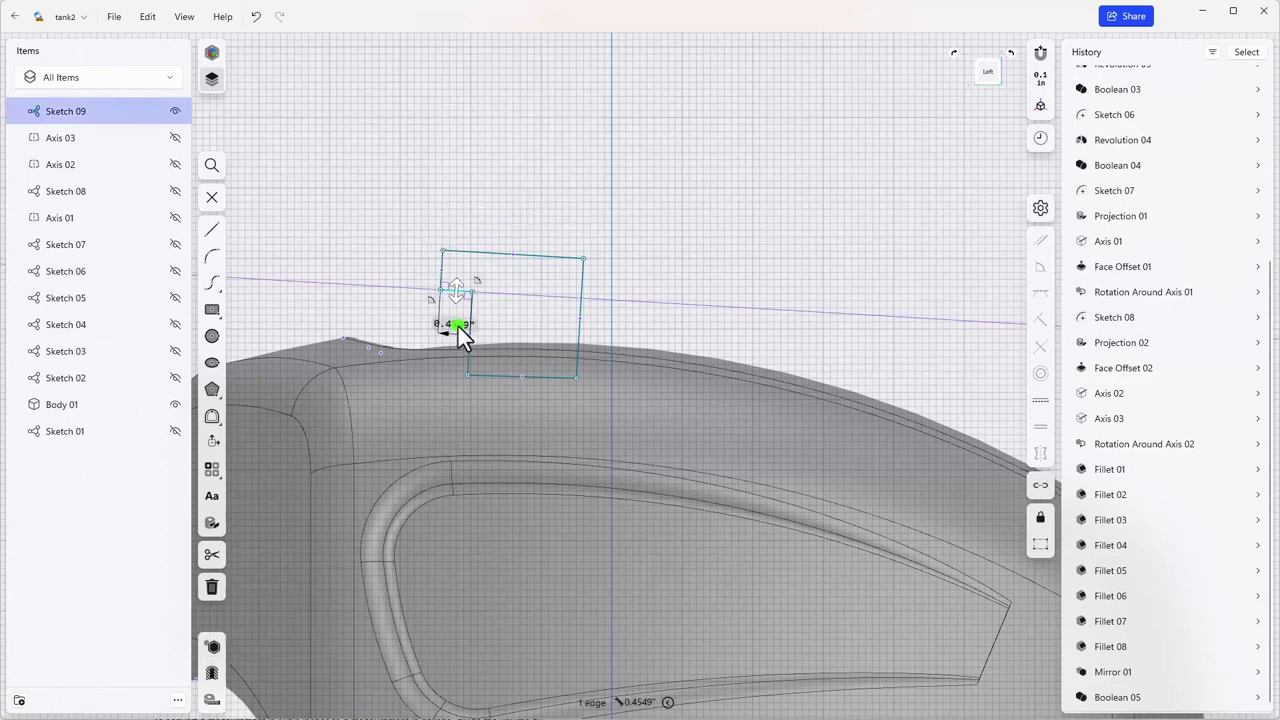
click(456, 324)
text(.375)
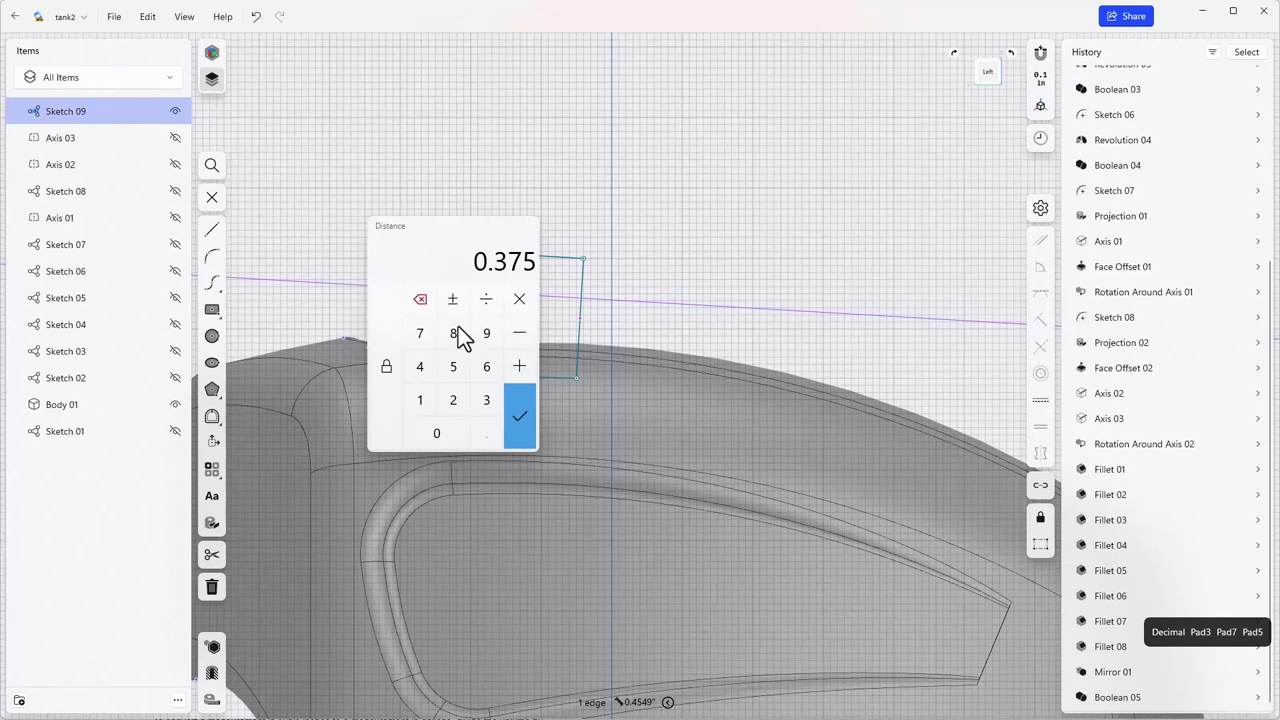
key(Return)
- Set the length of the short outer vertical edge of the profile's overhang to 0.5 in
click(582, 312)
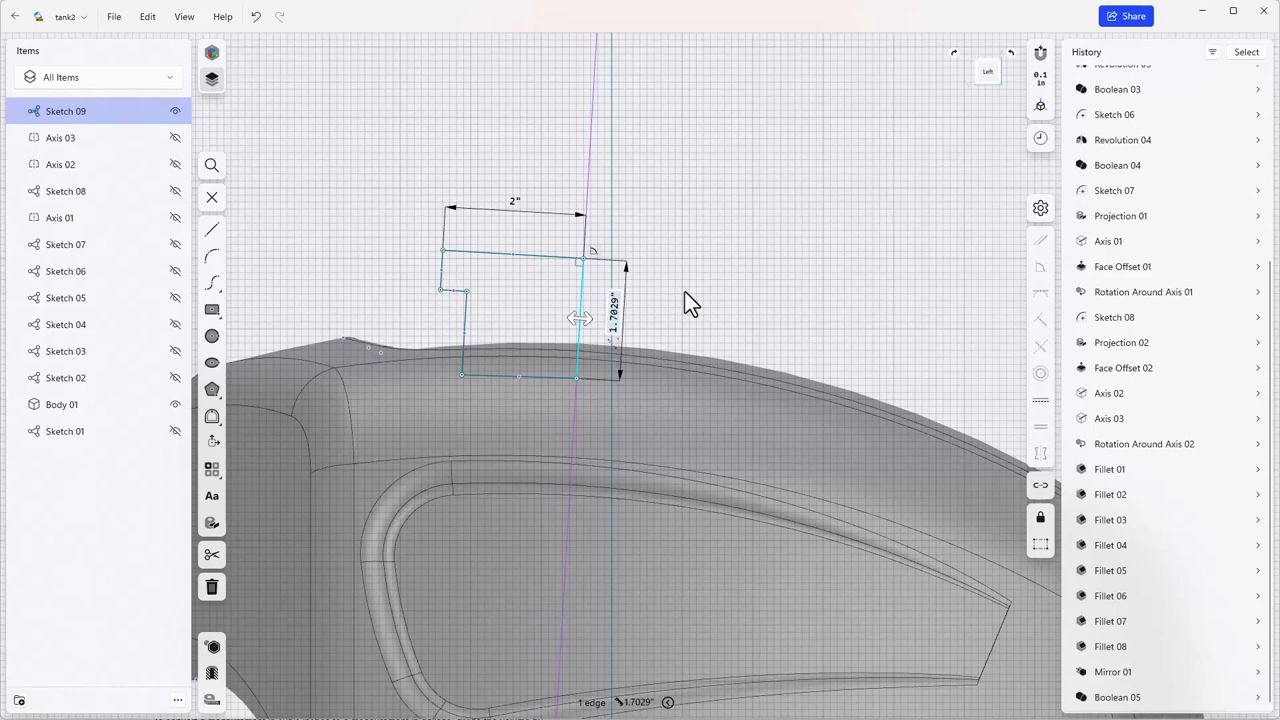
click(440, 268)
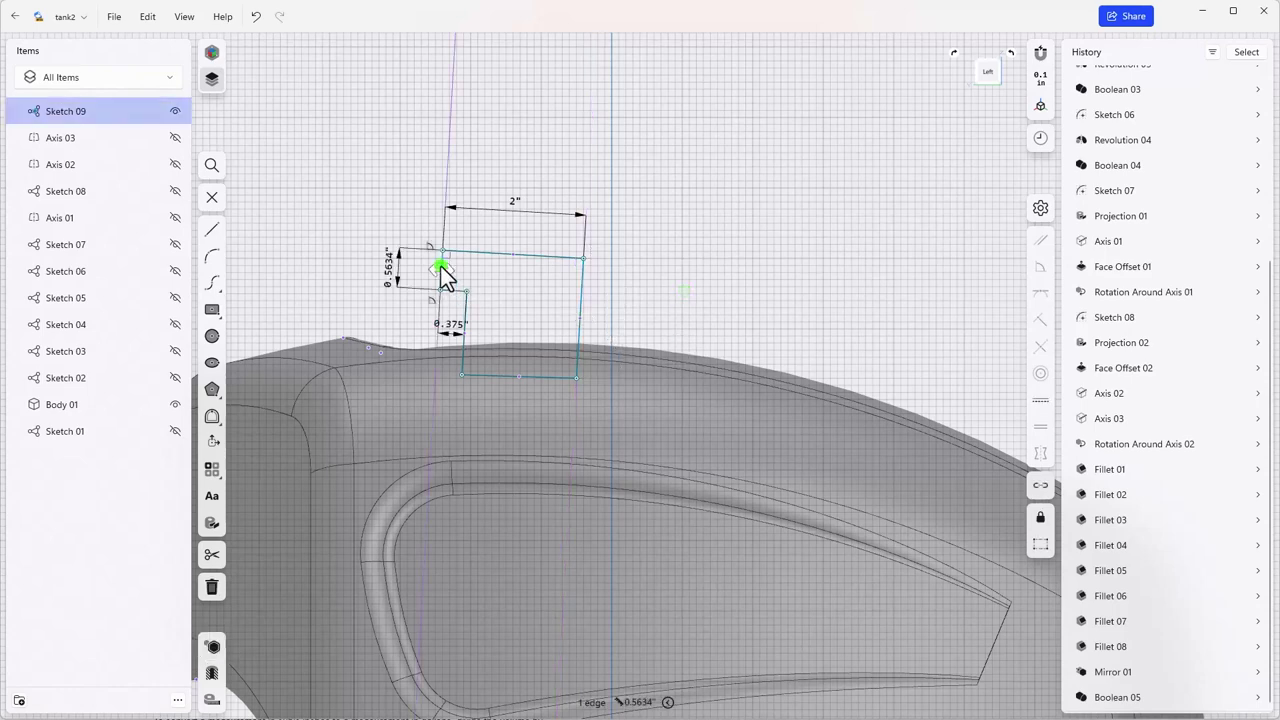
click(389, 264)
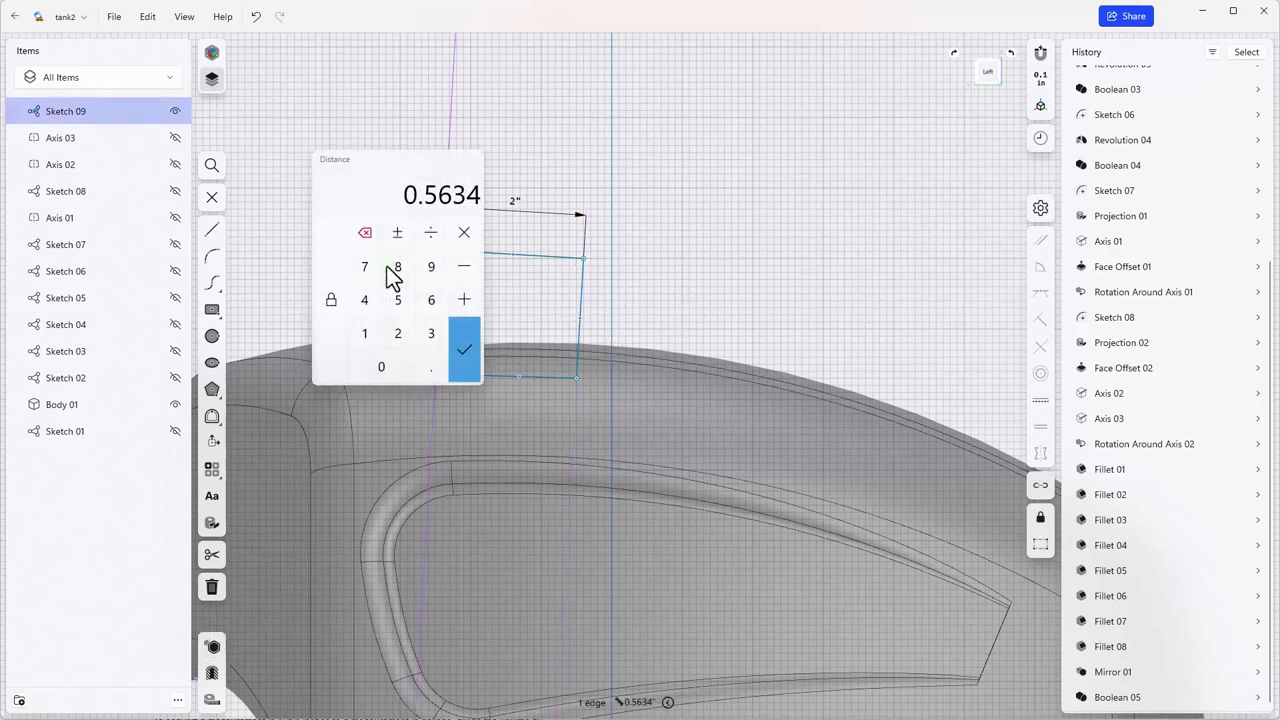
text(0.5)
key(Return)
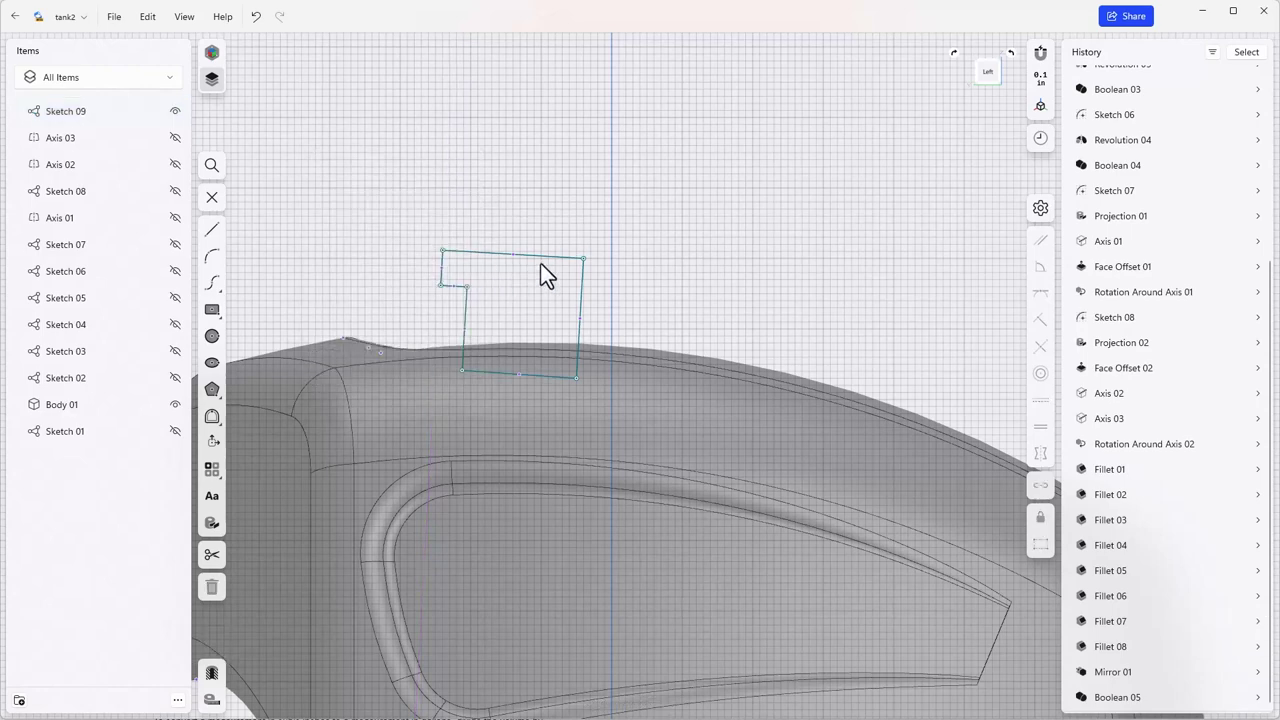
- Lower the profile's top edge so the overhang sits closer to the tank's surface, and finish the sketch
drag(543, 263, 529, 299)
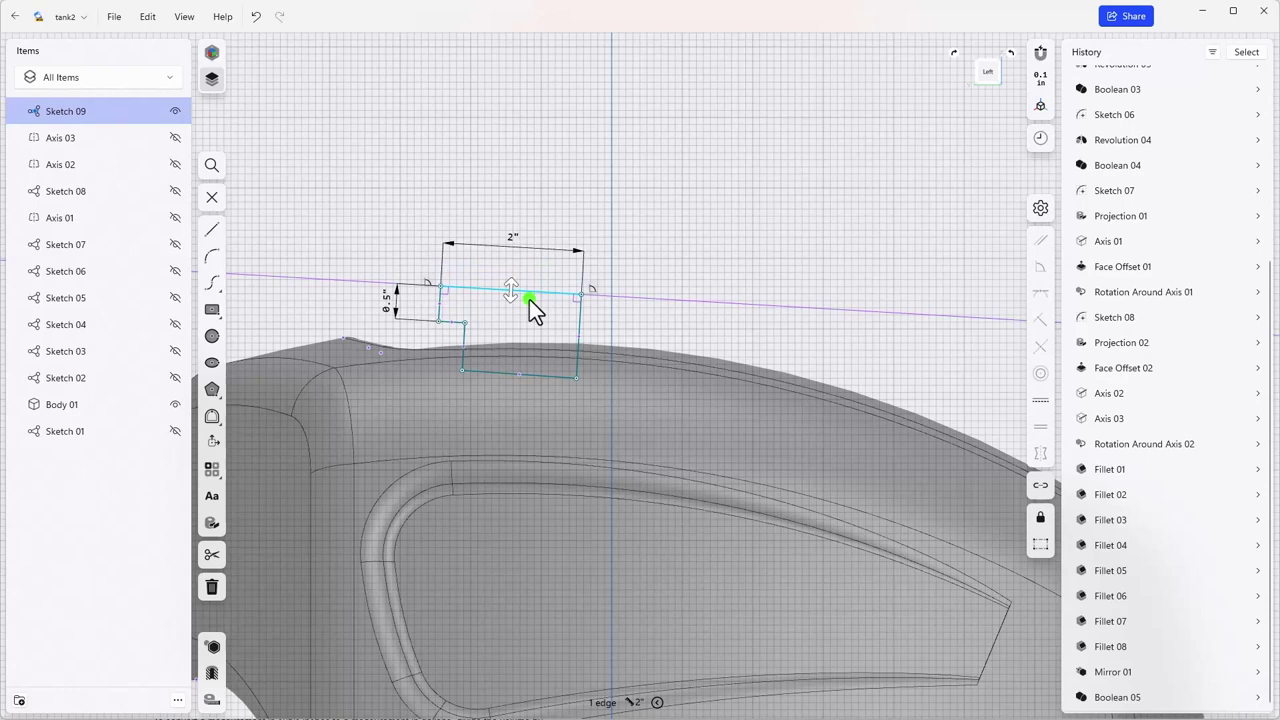
click(688, 238)
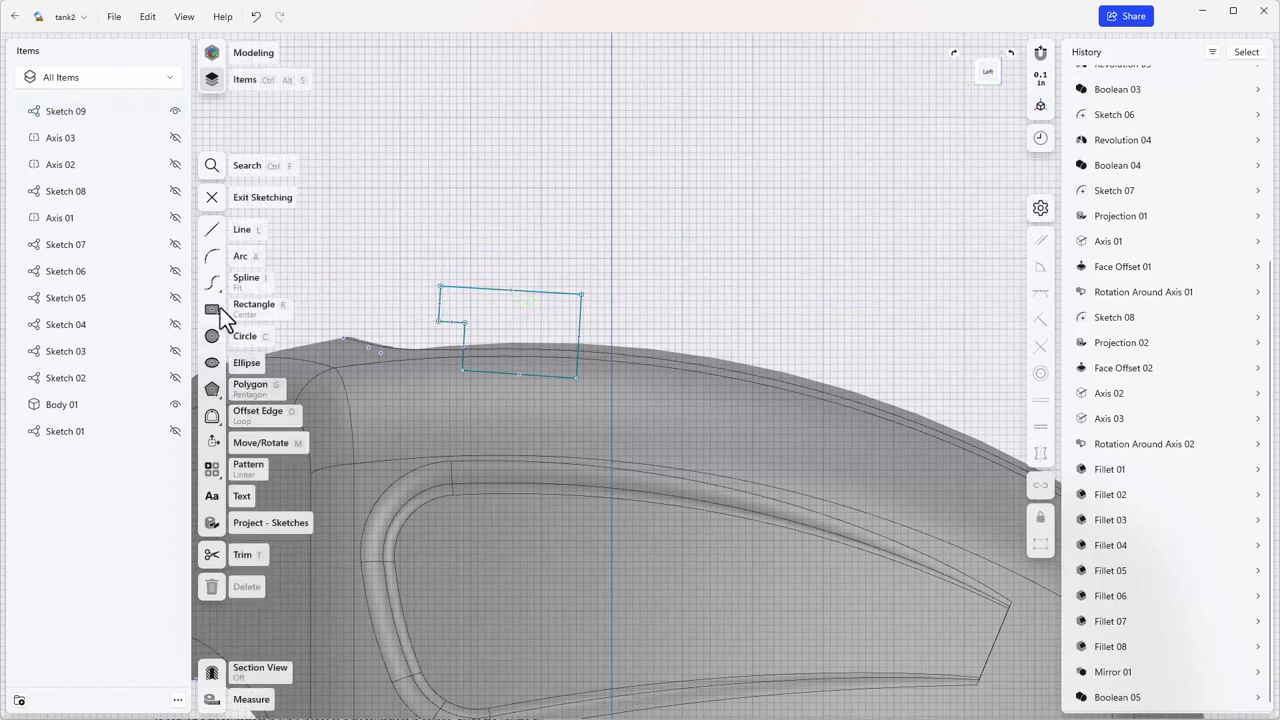
click(216, 198)
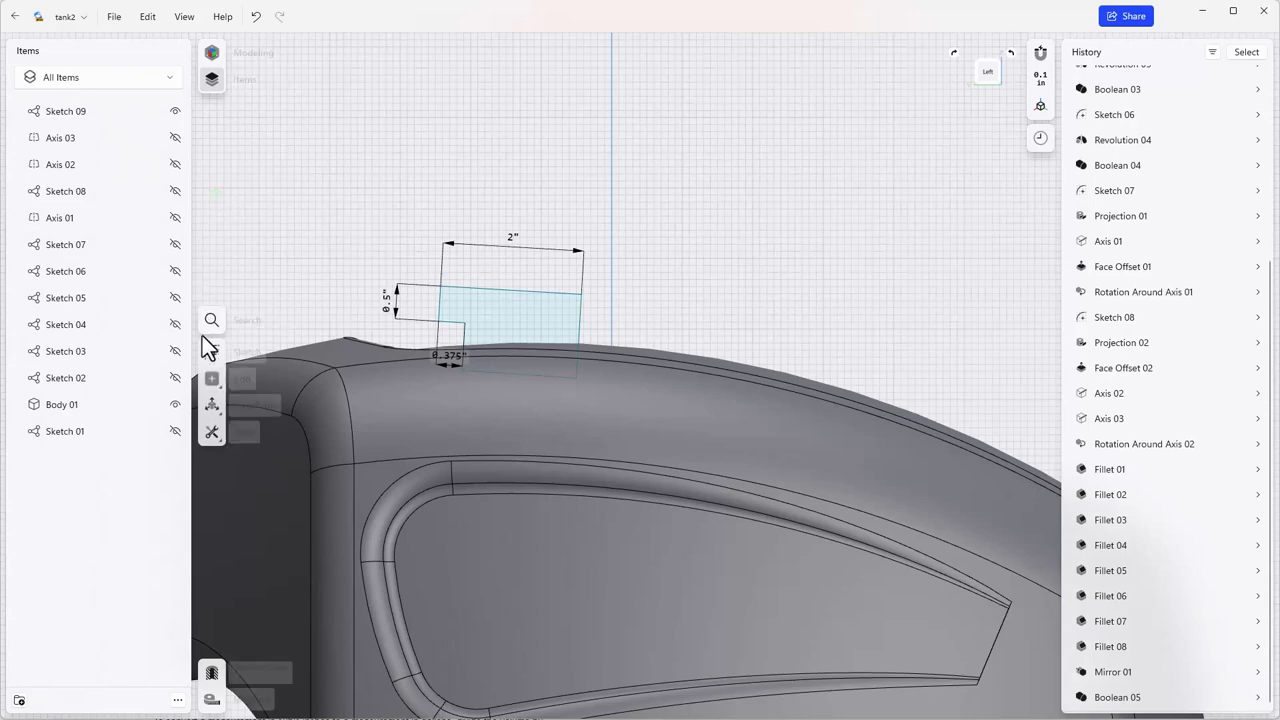
- Revolve the stepped profile 360° around its long vertical edge to form a round filler cap as a separate body
click(211, 431)
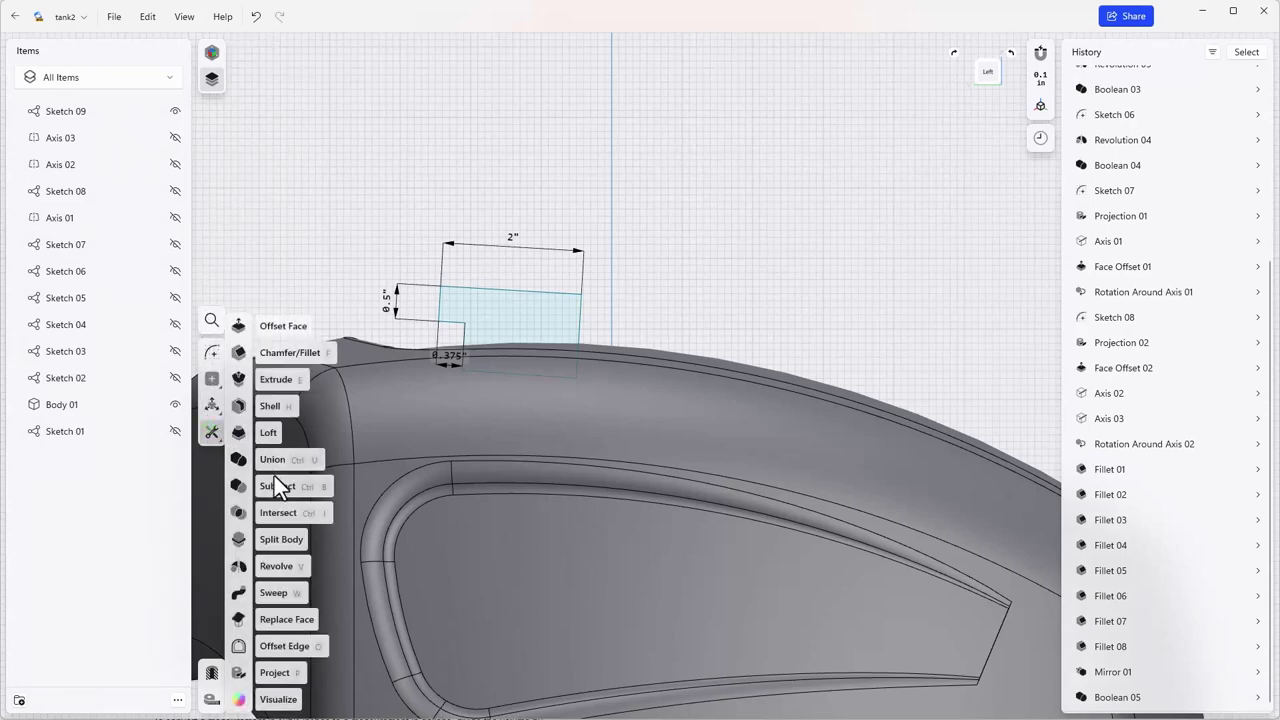
click(277, 566)
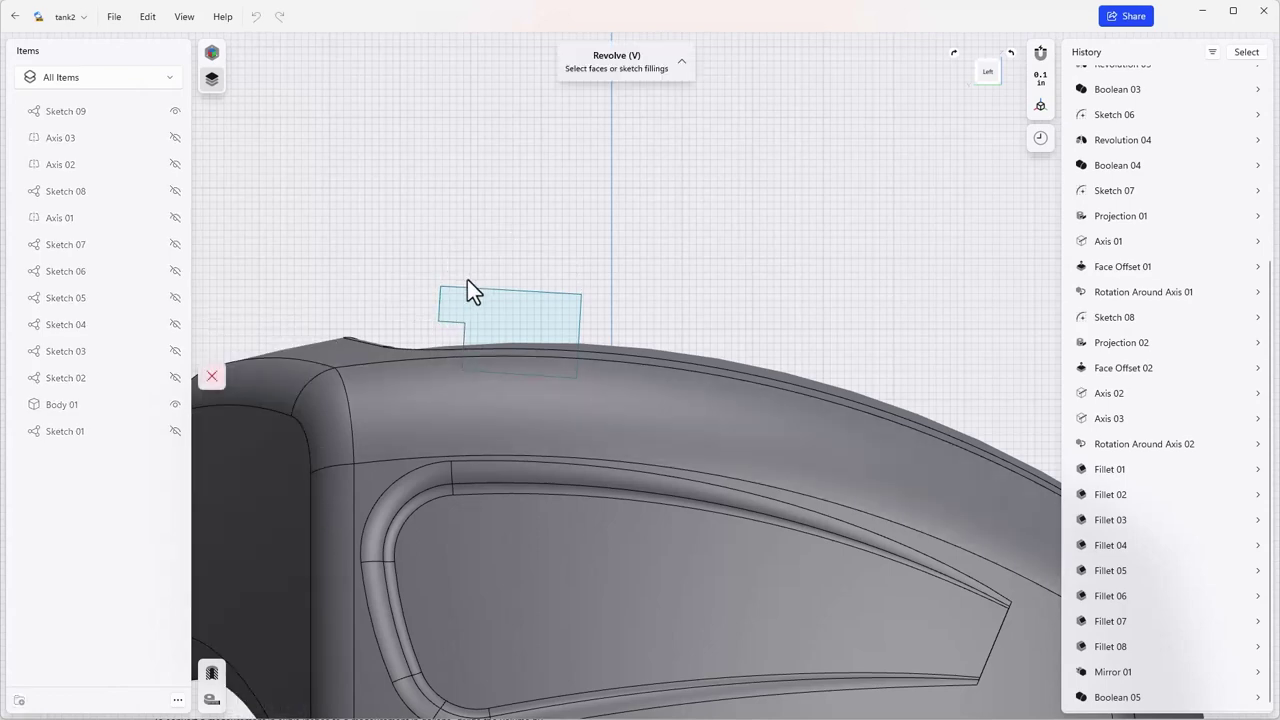
click(499, 308)
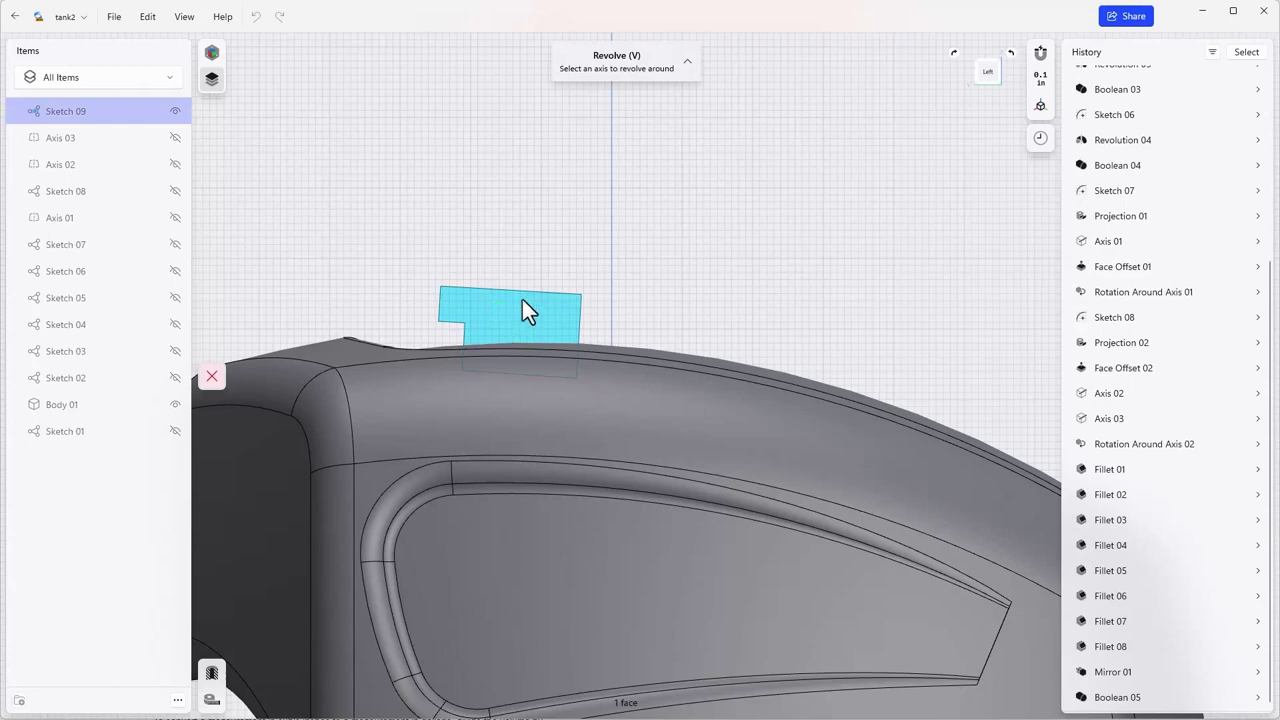
click(581, 312)
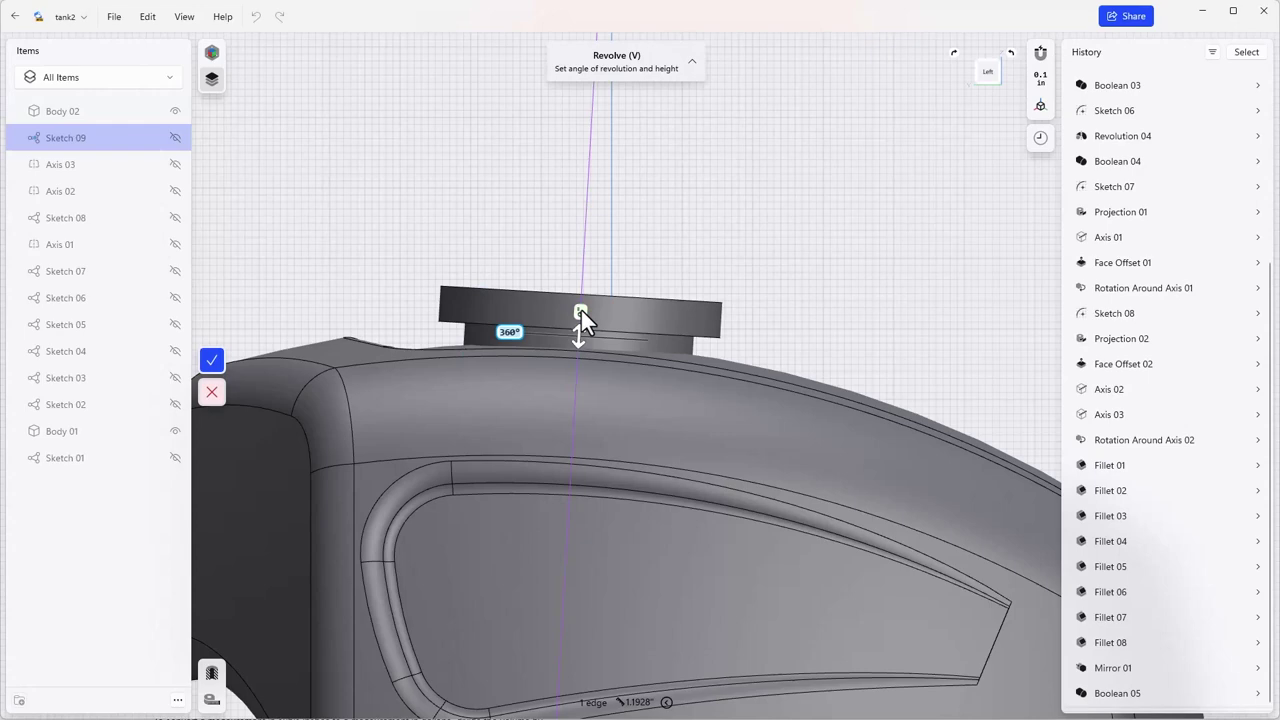
right_drag(643, 338, 576, 426)
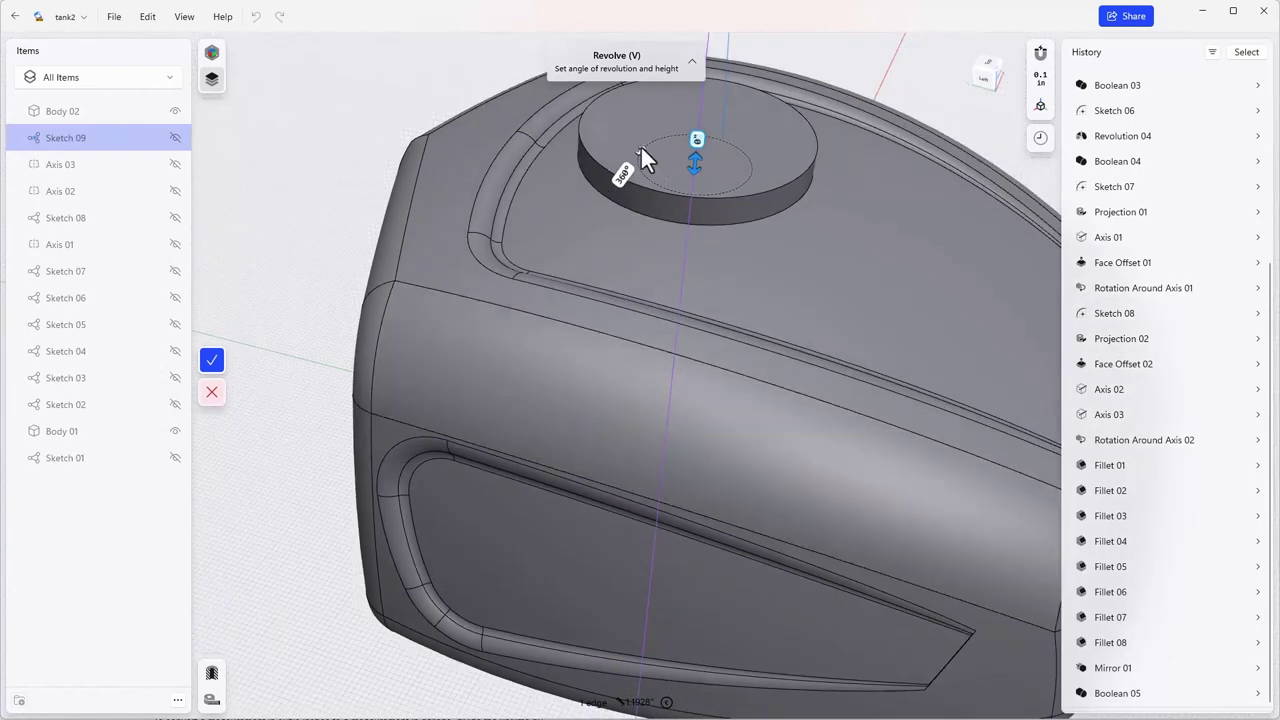
click(216, 362)
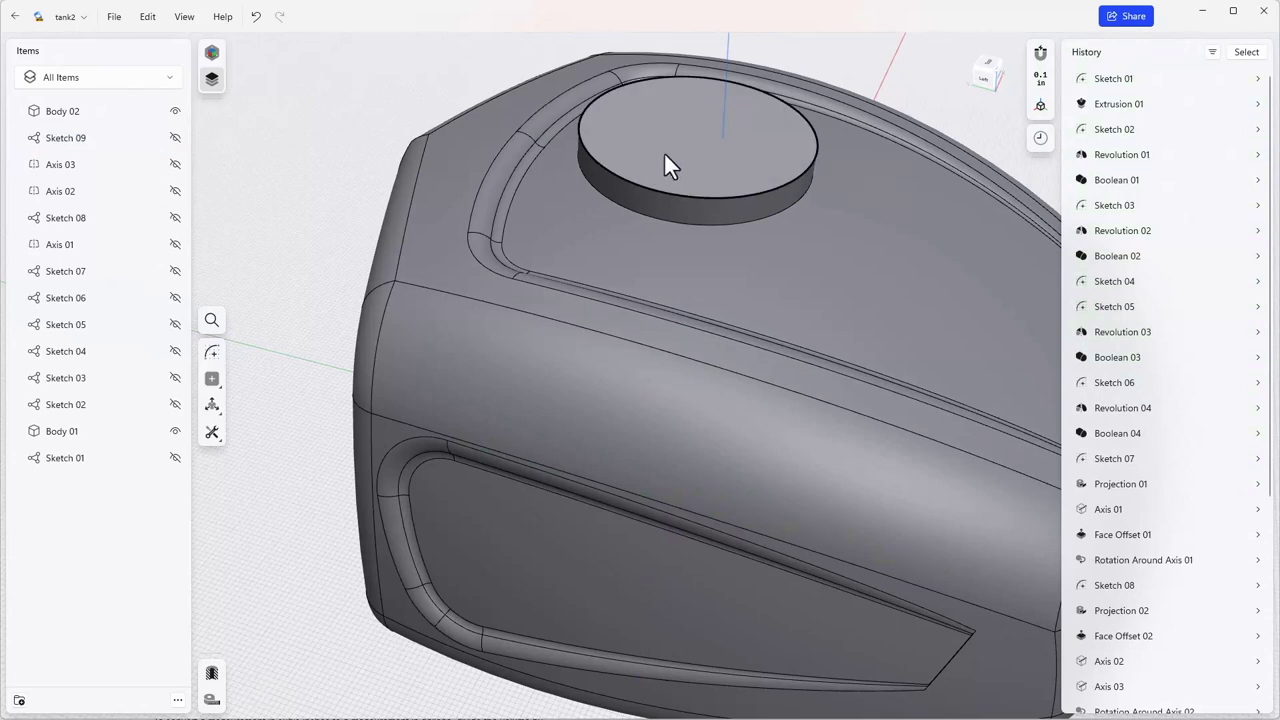
- Examine the history related to the cap's top face, the parameters of Revolution 05, and which geometry Body 02 covers
click(684, 157)
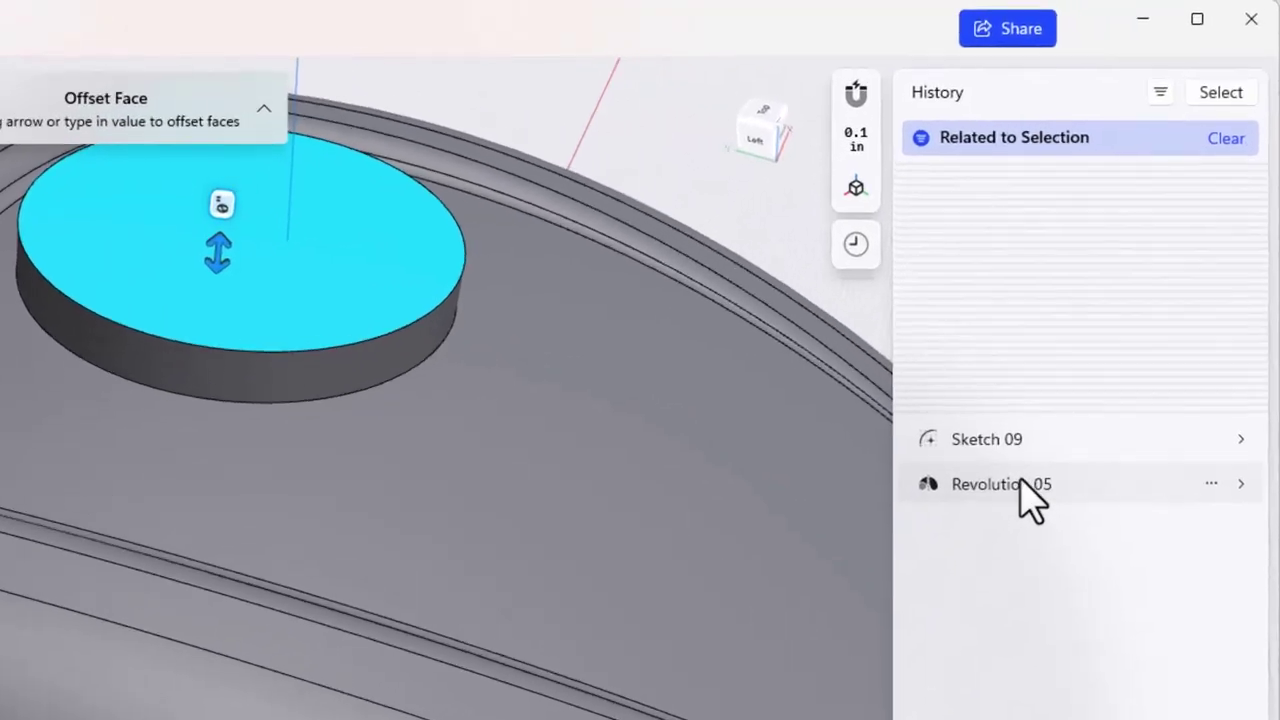
mouse_move(1021, 479)
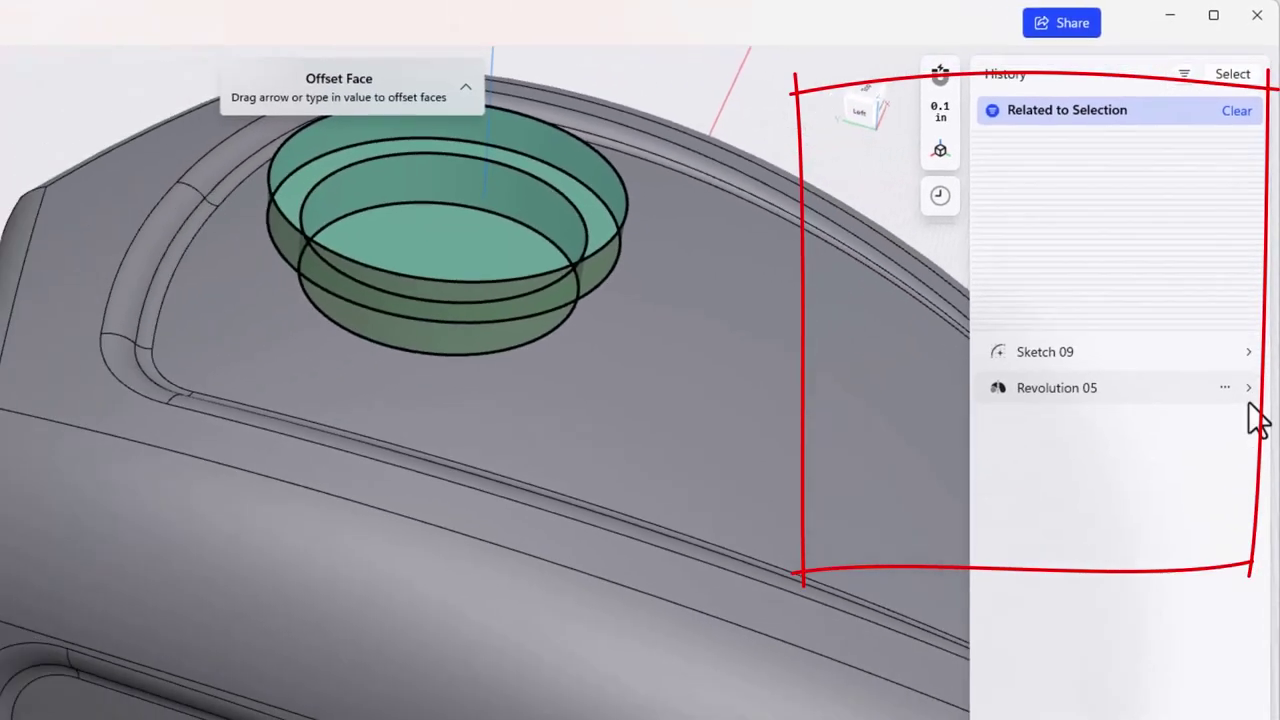
click(1236, 504)
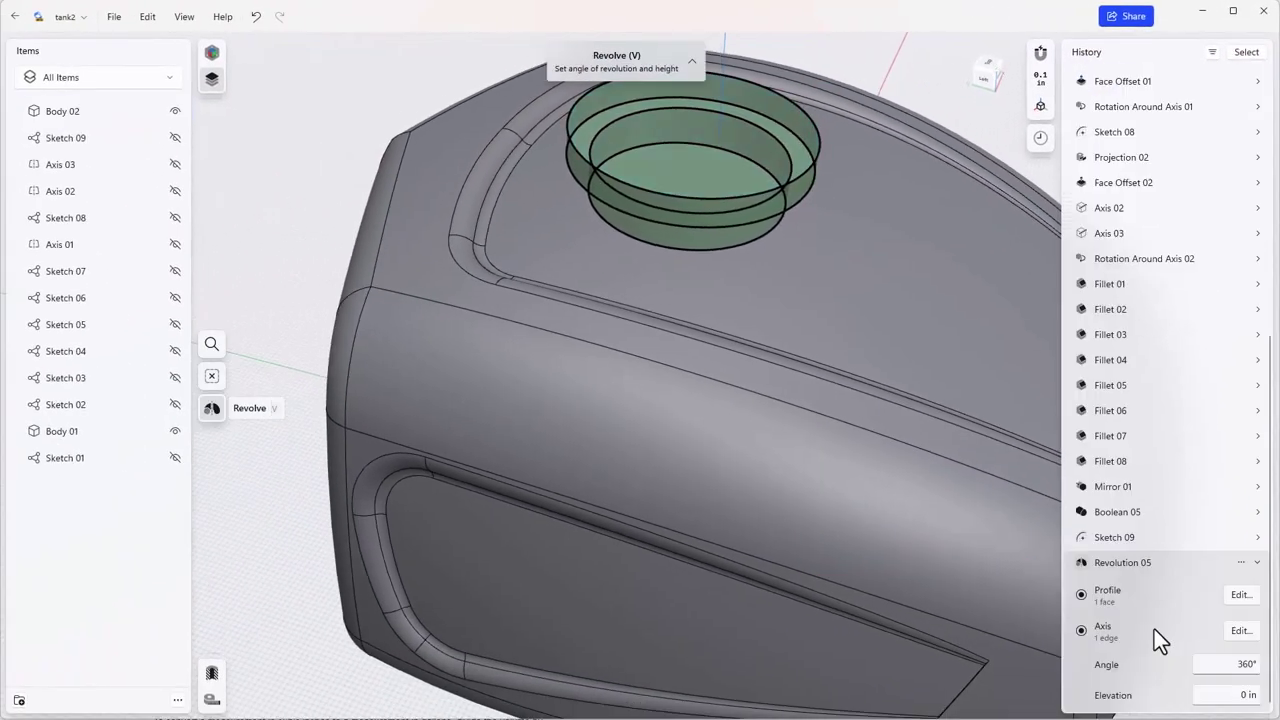
click(70, 111)
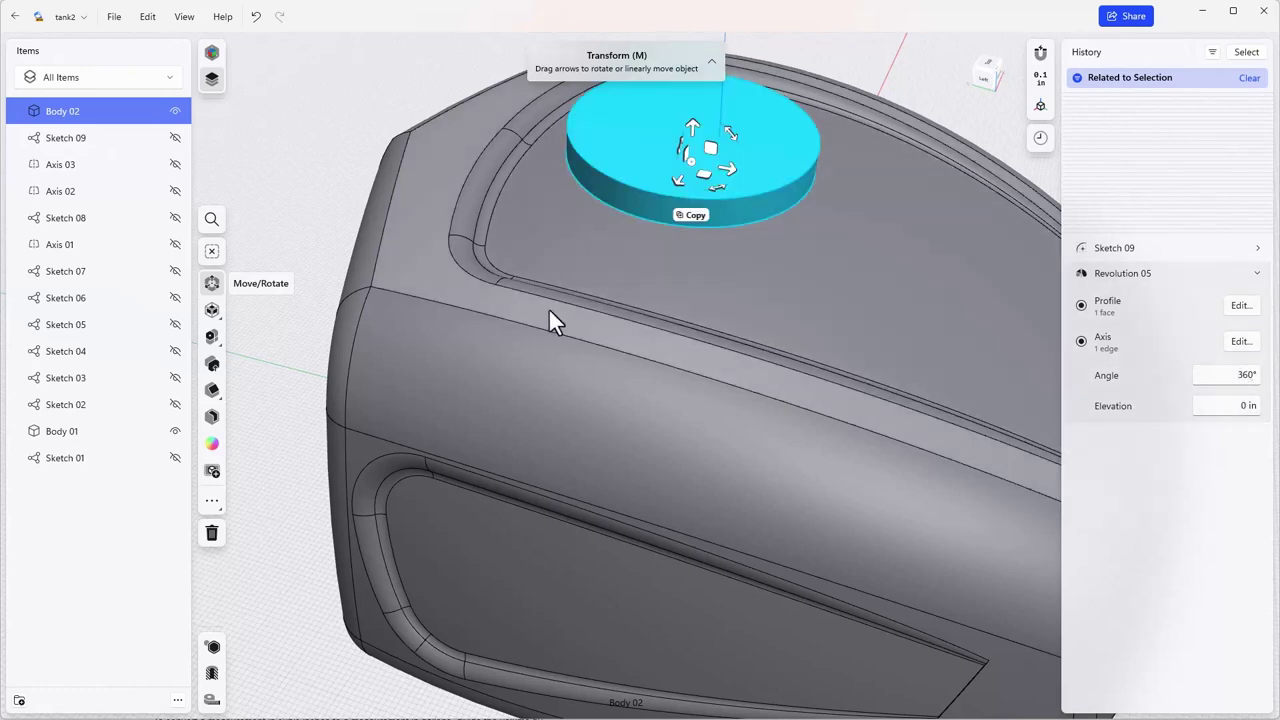
key(Escape)
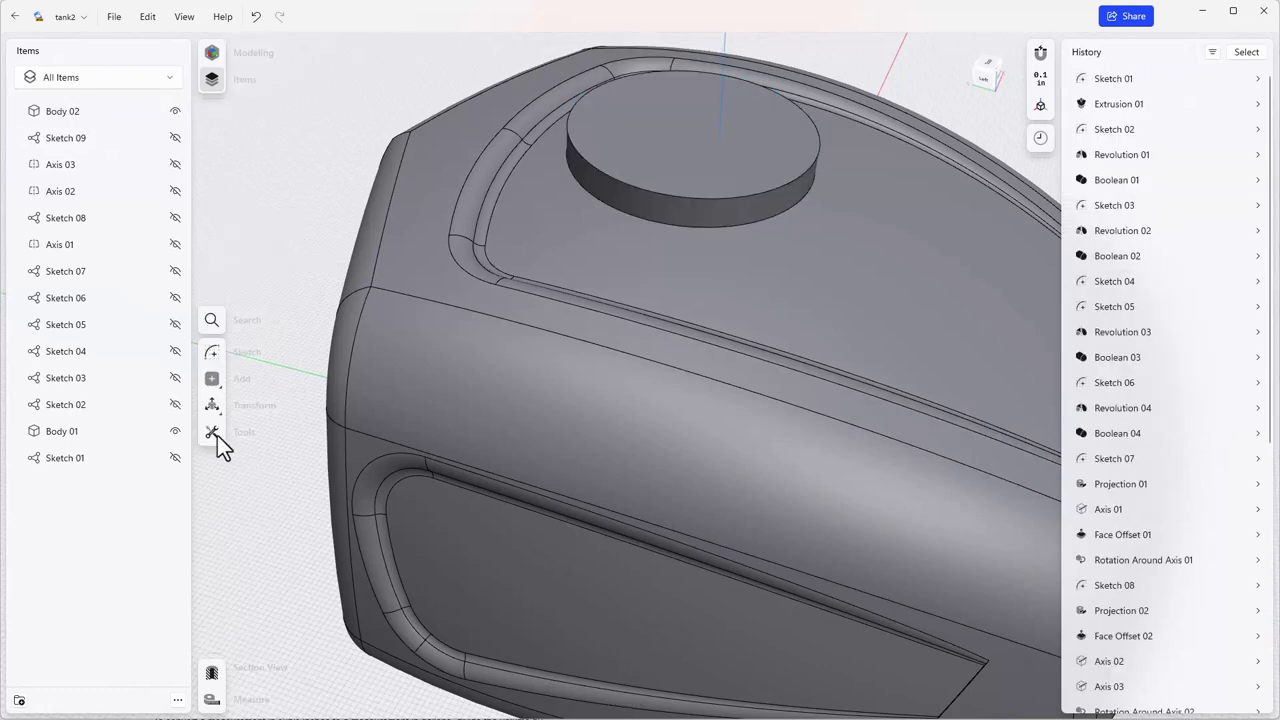
- Unite the filler cap, Body 02, with the tank, Body 01
click(217, 435)
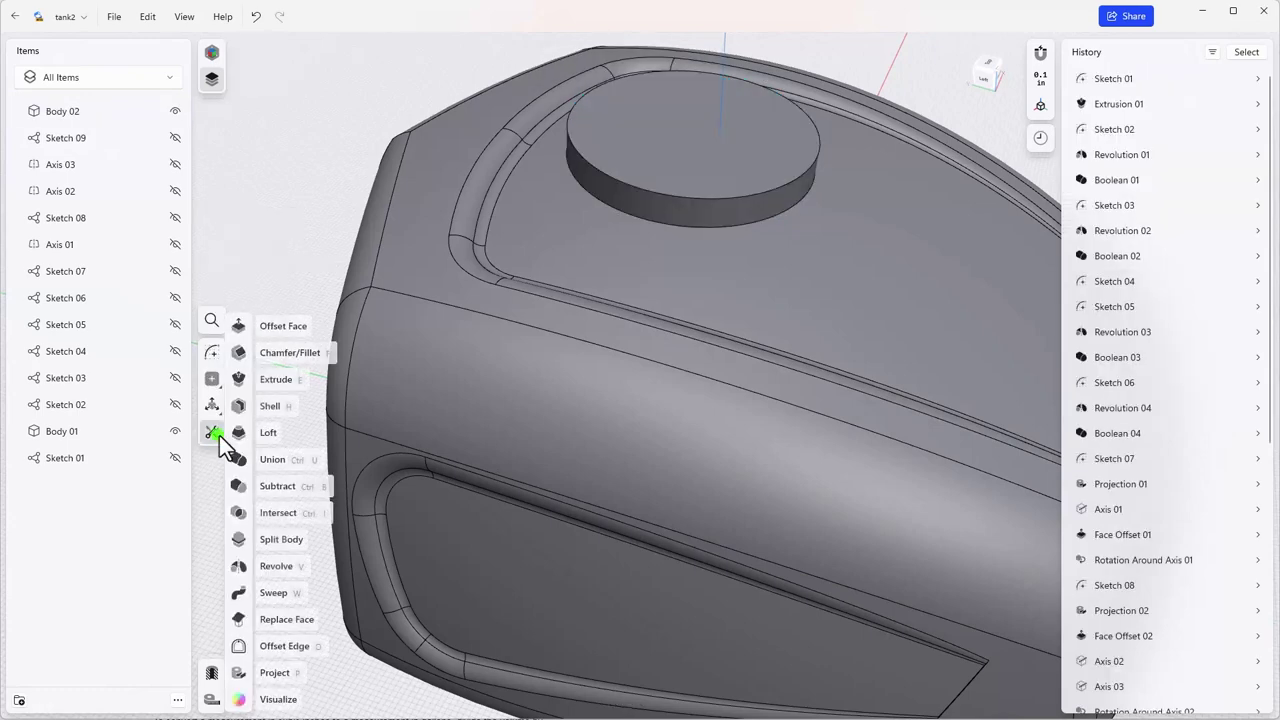
click(272, 459)
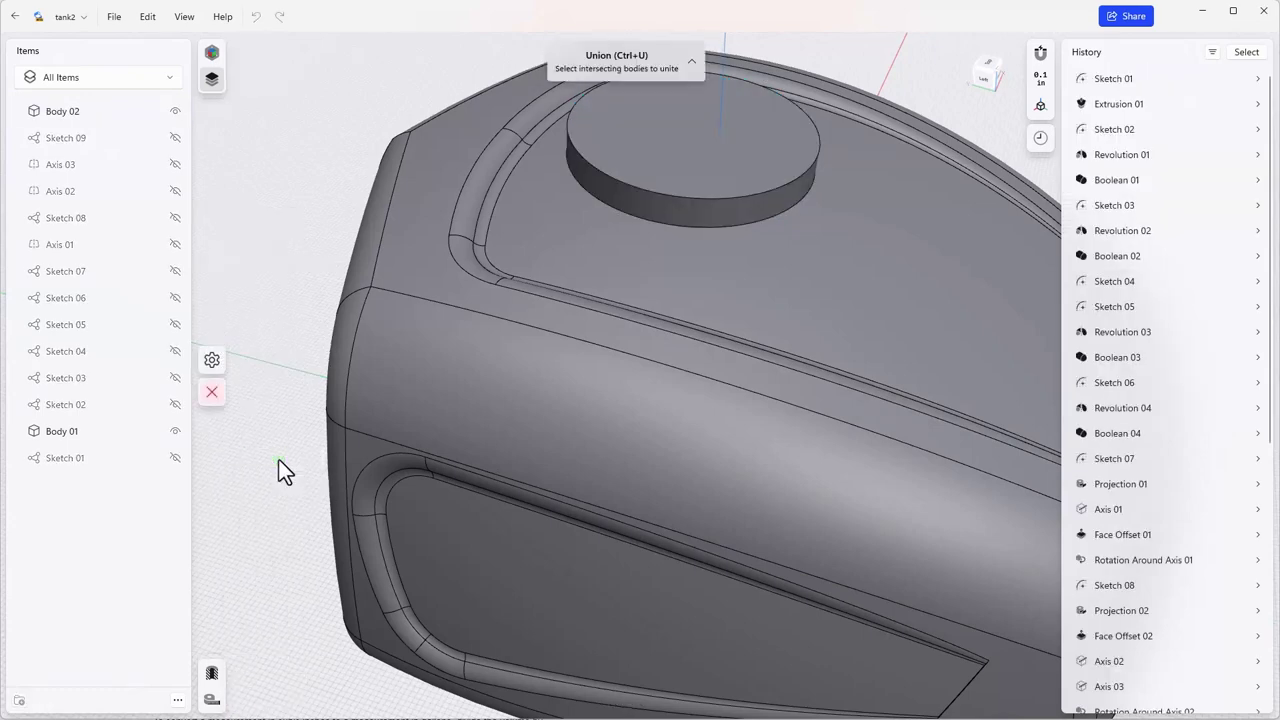
click(75, 112)
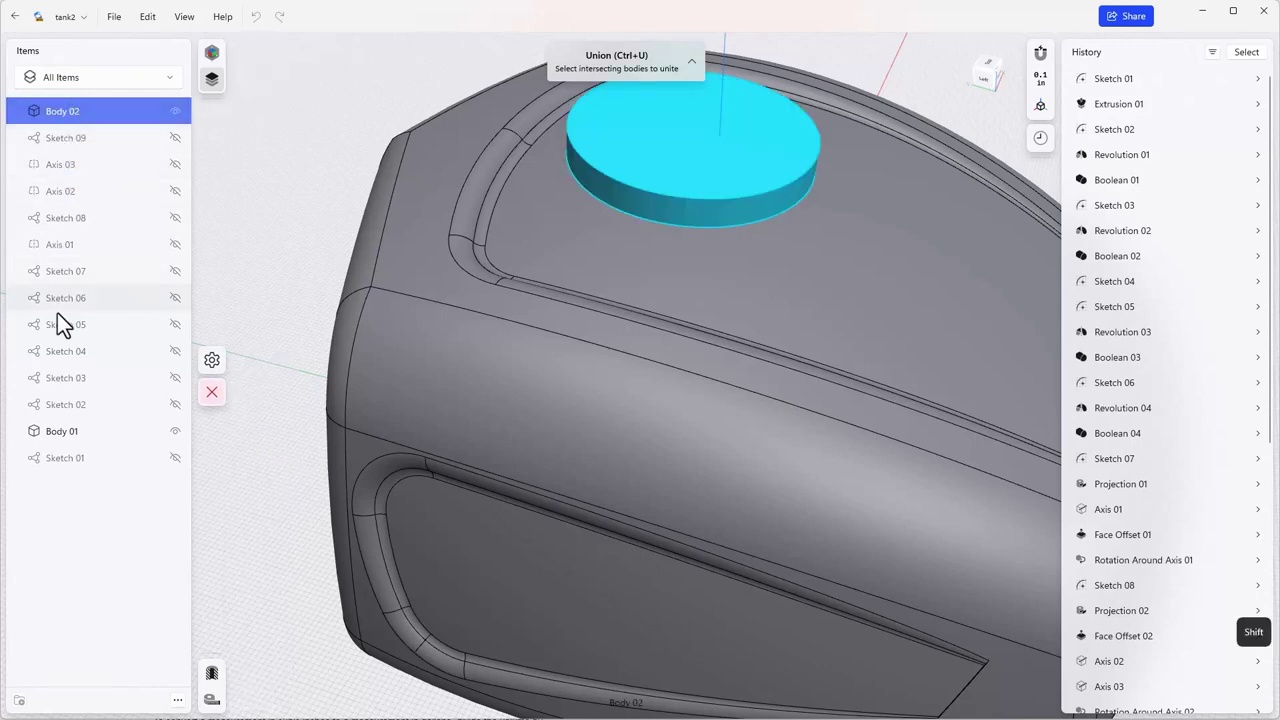
shift+click(61, 433)
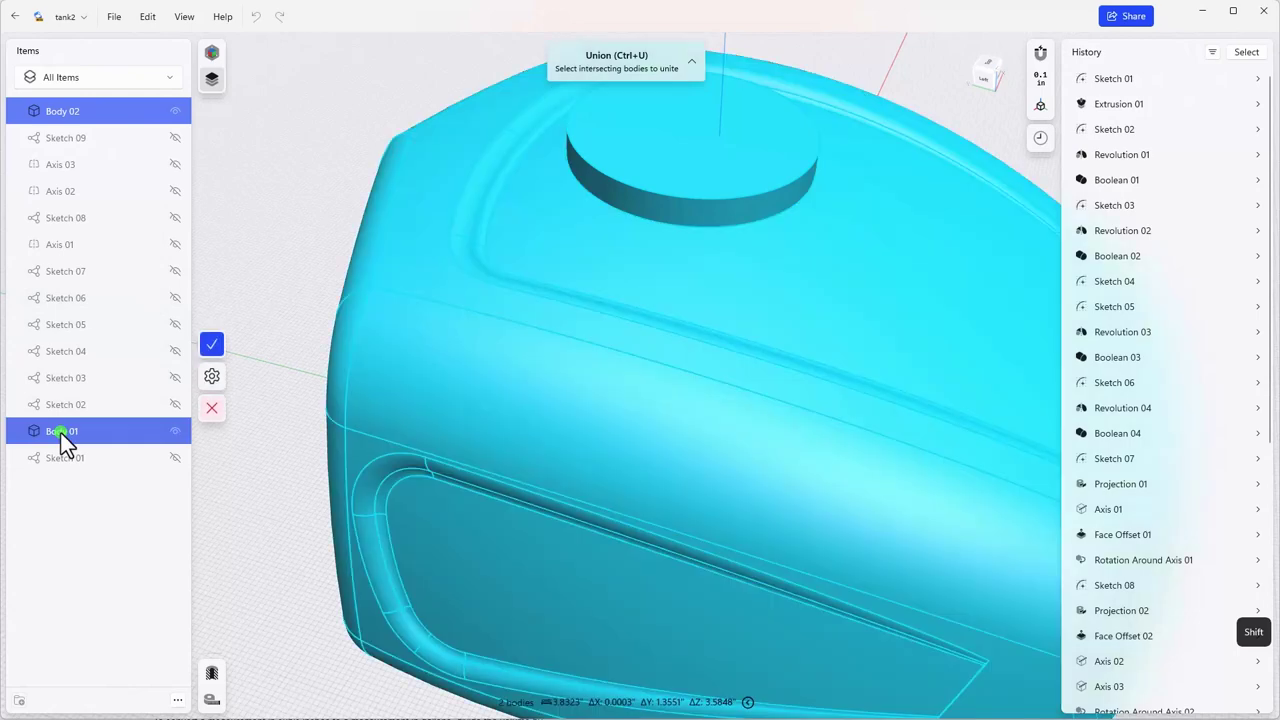
click(217, 345)
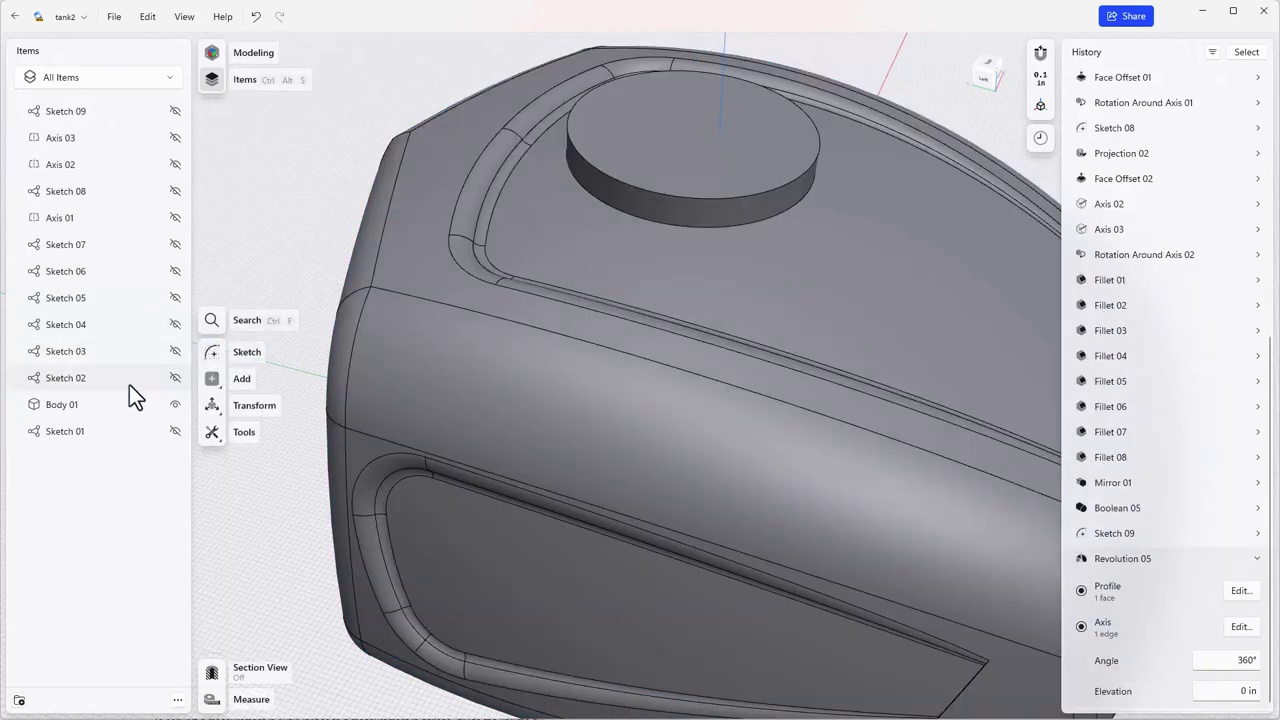
scroll(536, 234, up, 5)
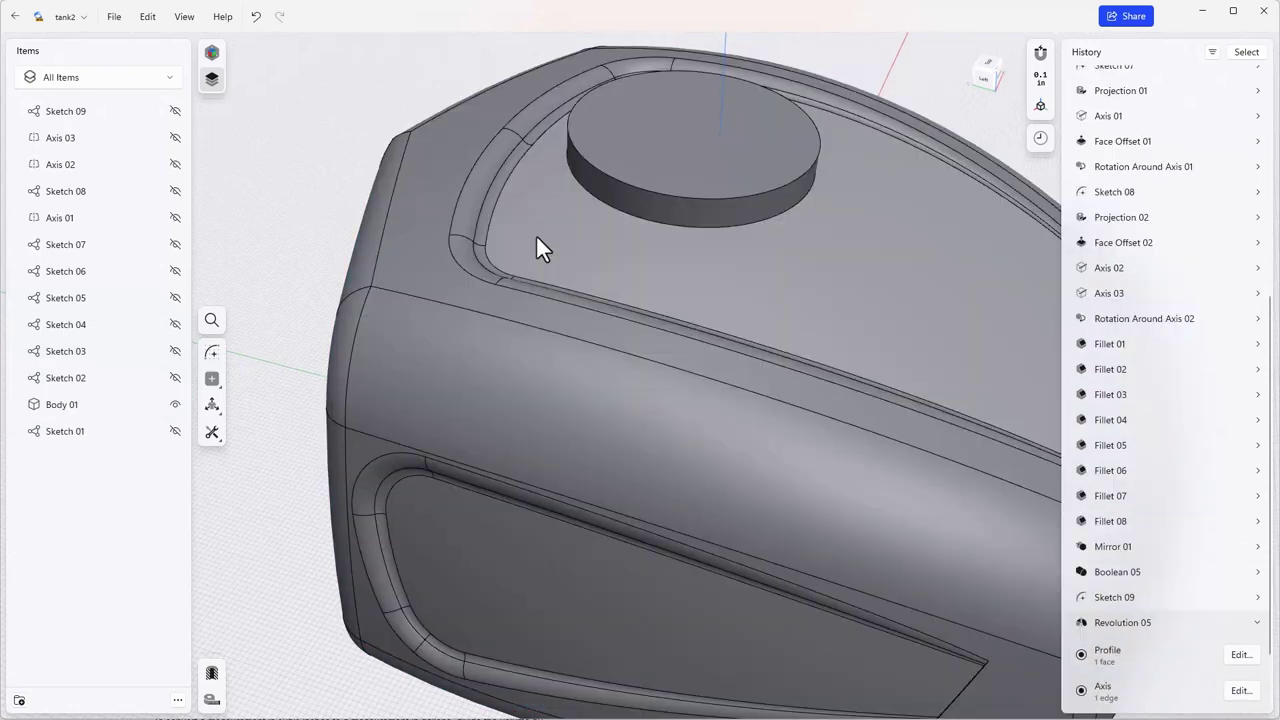
scroll(537, 237, up, 5)
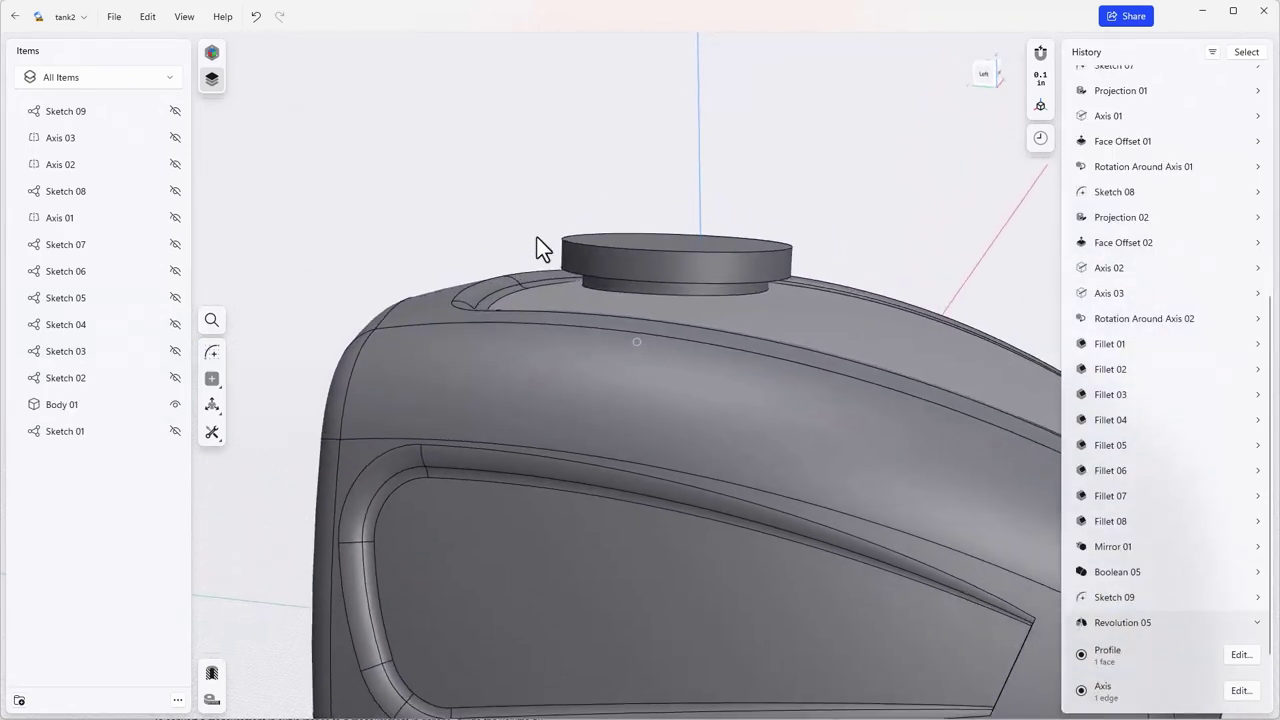
scroll(557, 256, up, 5)
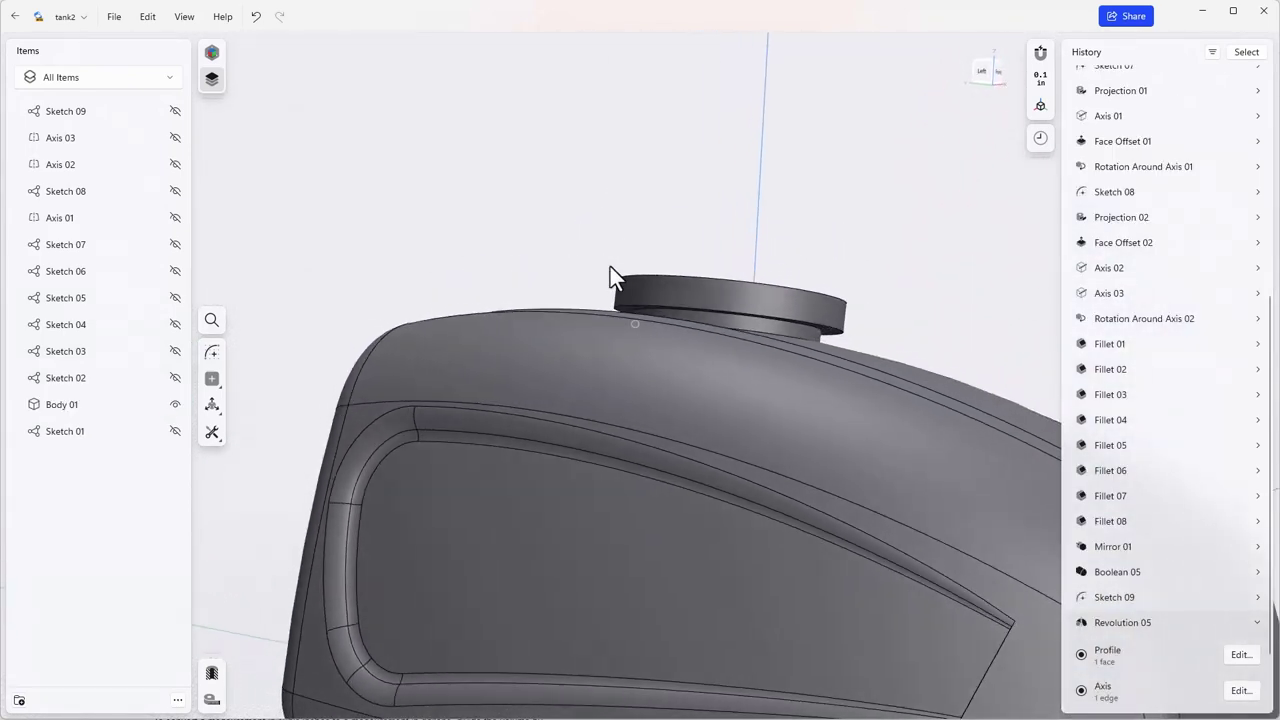
- Fillet the upper and lower edges of the filler cap's neck, where it meets the overhang and the tank, with a radius of about 0.09 in
scroll(831, 329, up, 5)
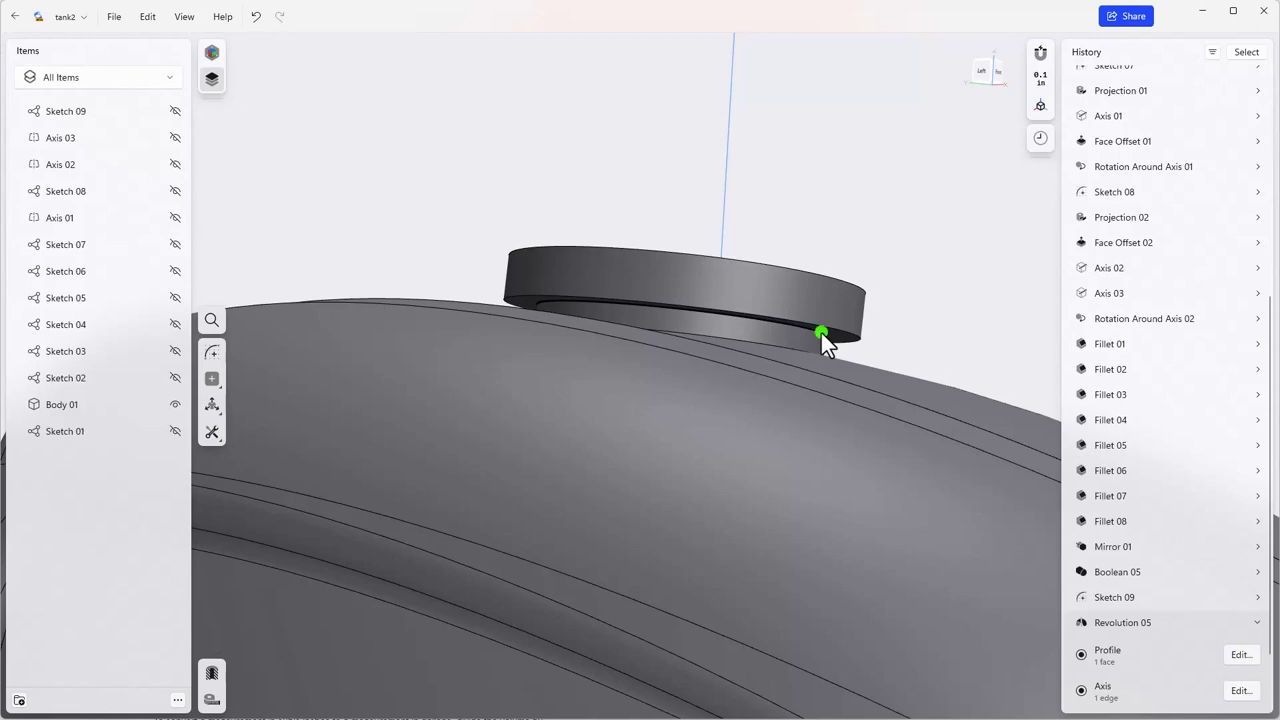
click(820, 331)
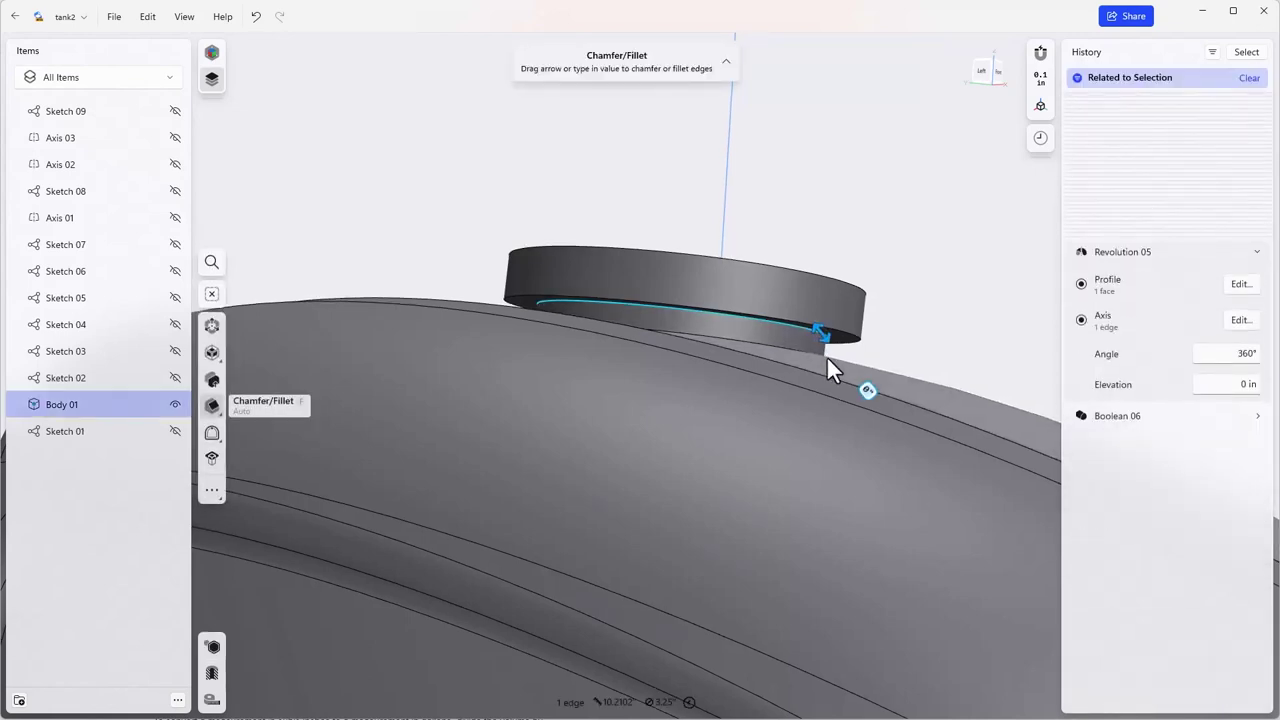
right_drag(826, 355, 791, 257)
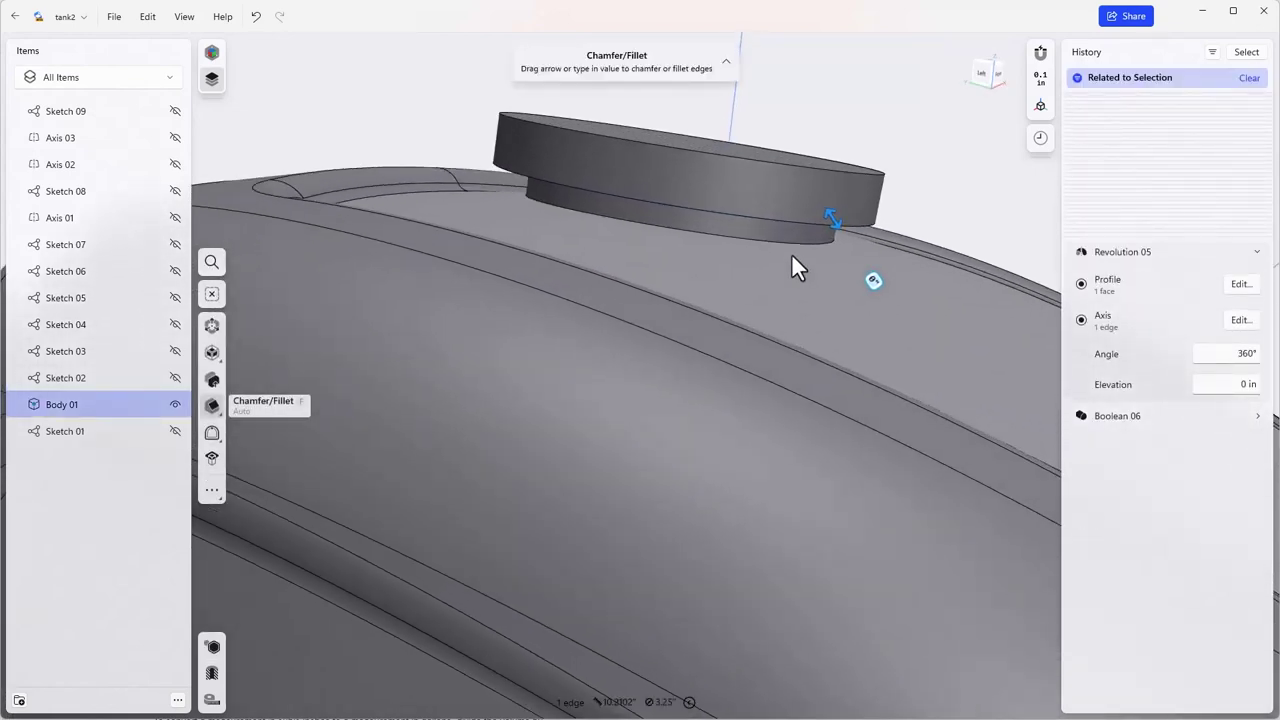
key(ctrl+shift)
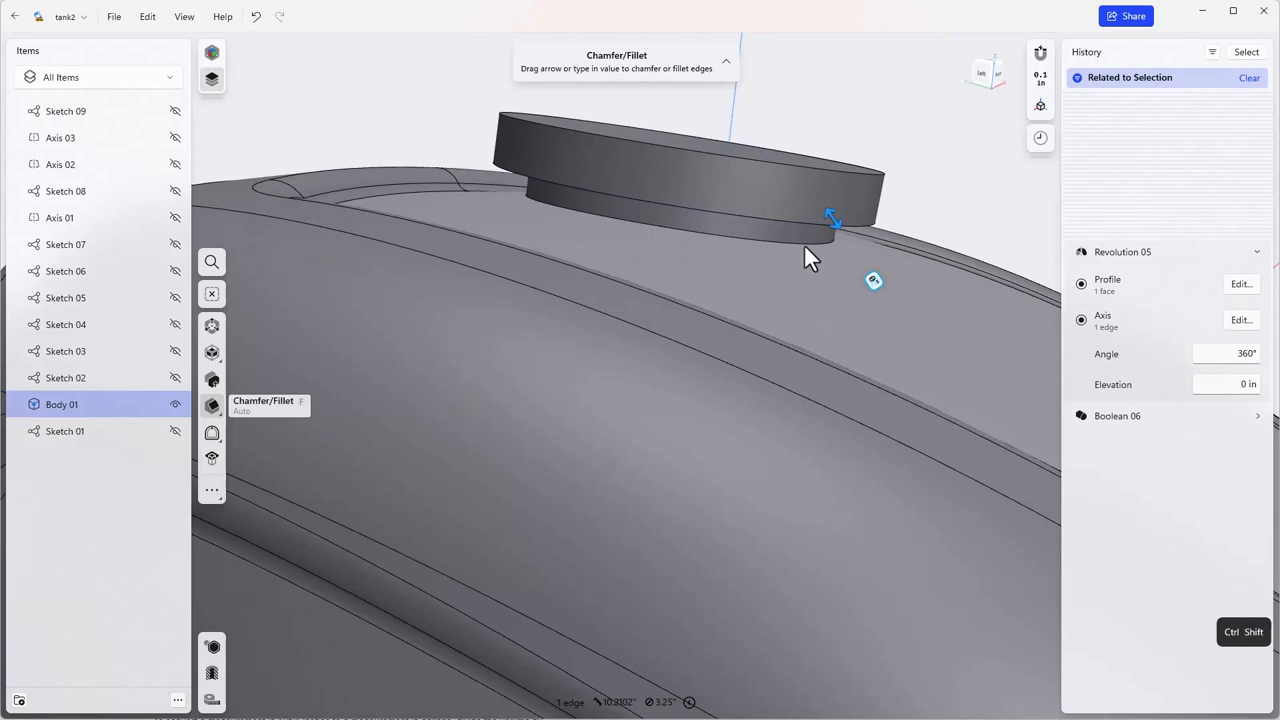
ctrl+shift+click(808, 240)
drag(810, 236, 818, 238)
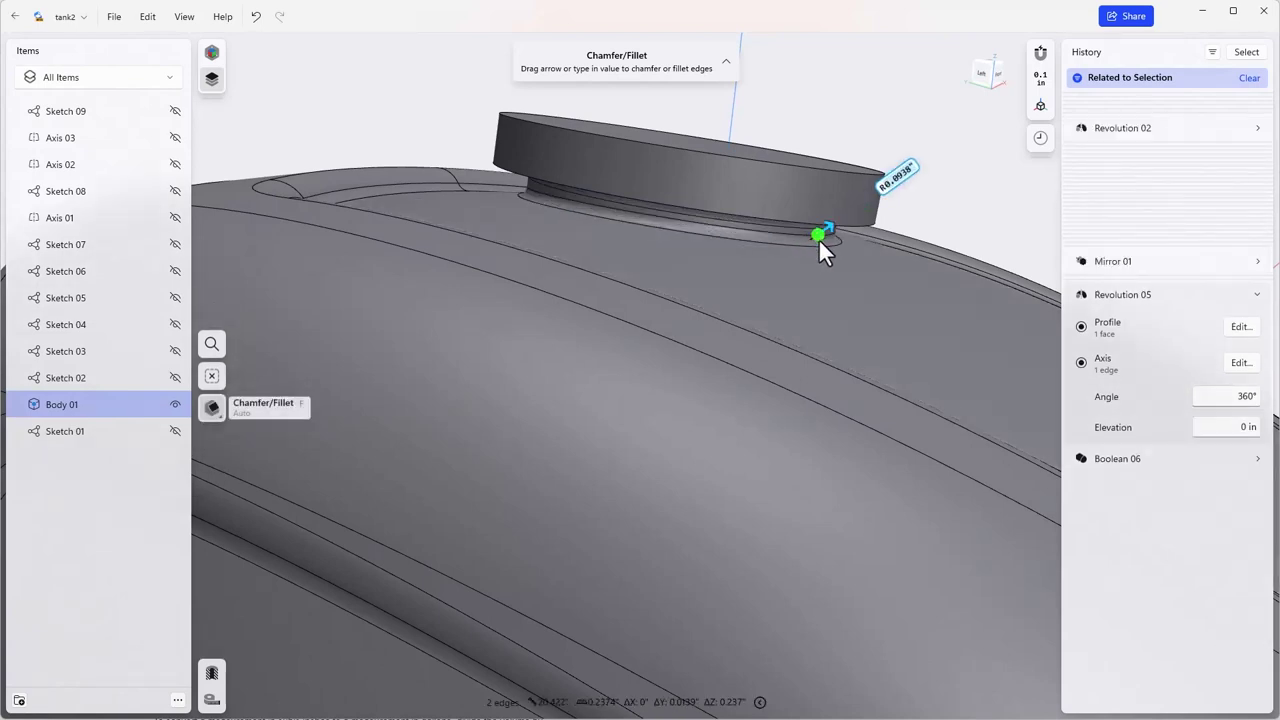
click(941, 216)
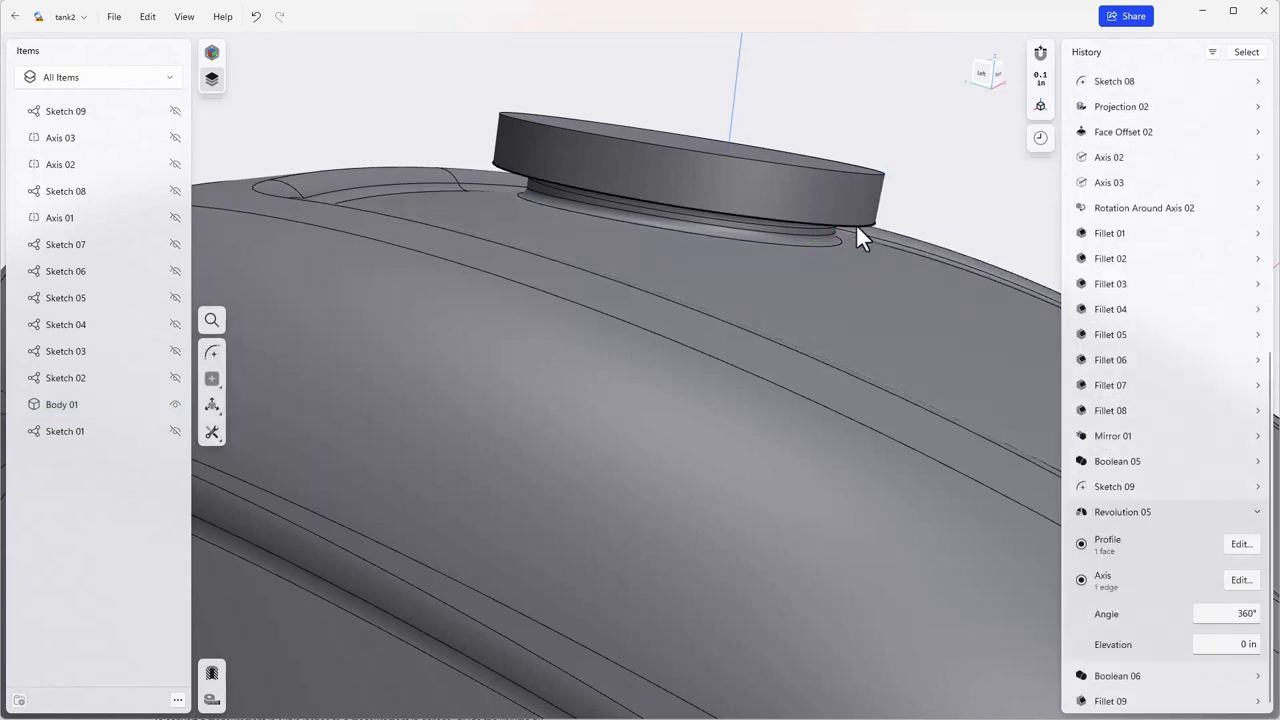
- Round the lower outer edge of the filler cap's overhanging rim with a fillet
click(858, 222)
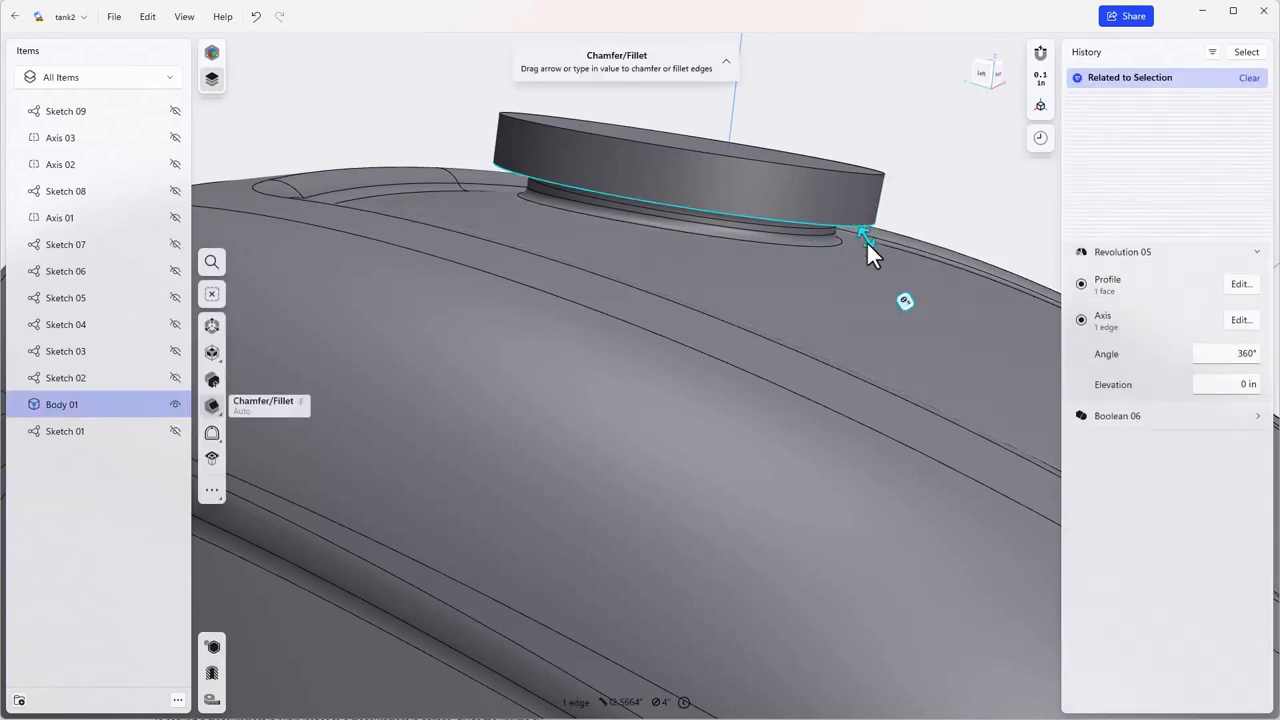
drag(866, 250, 870, 262)
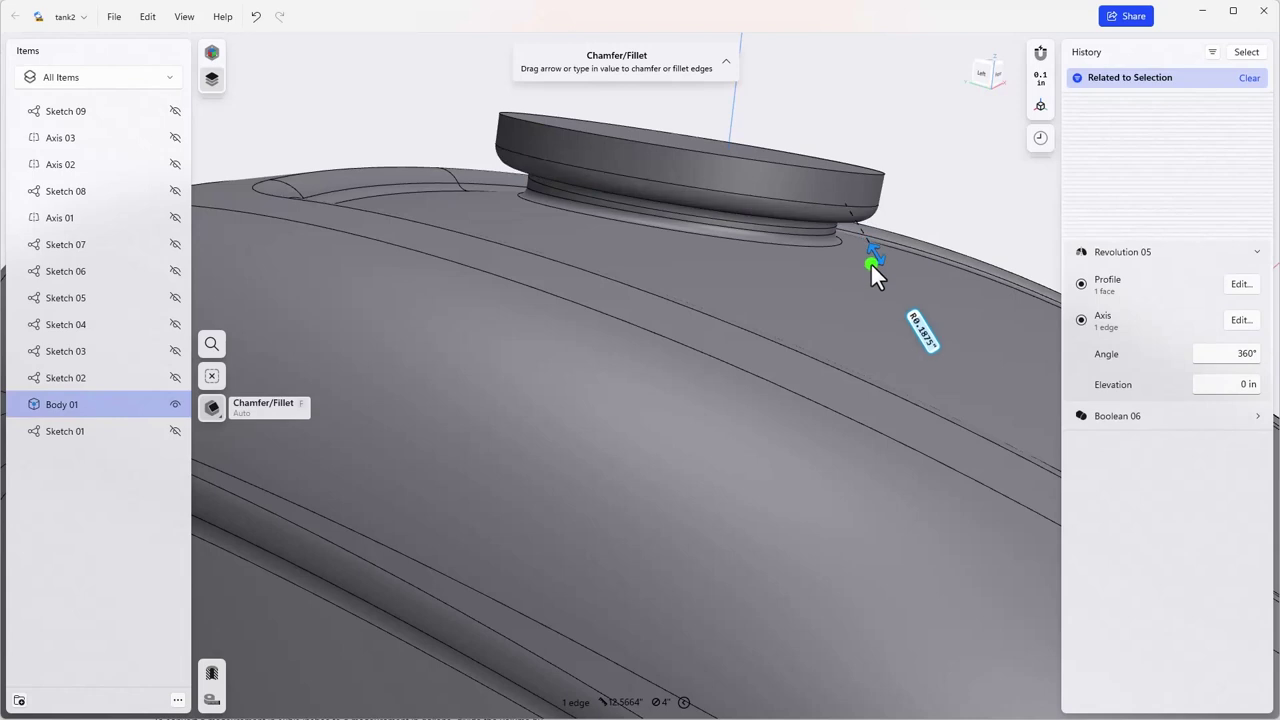
key(Escape)
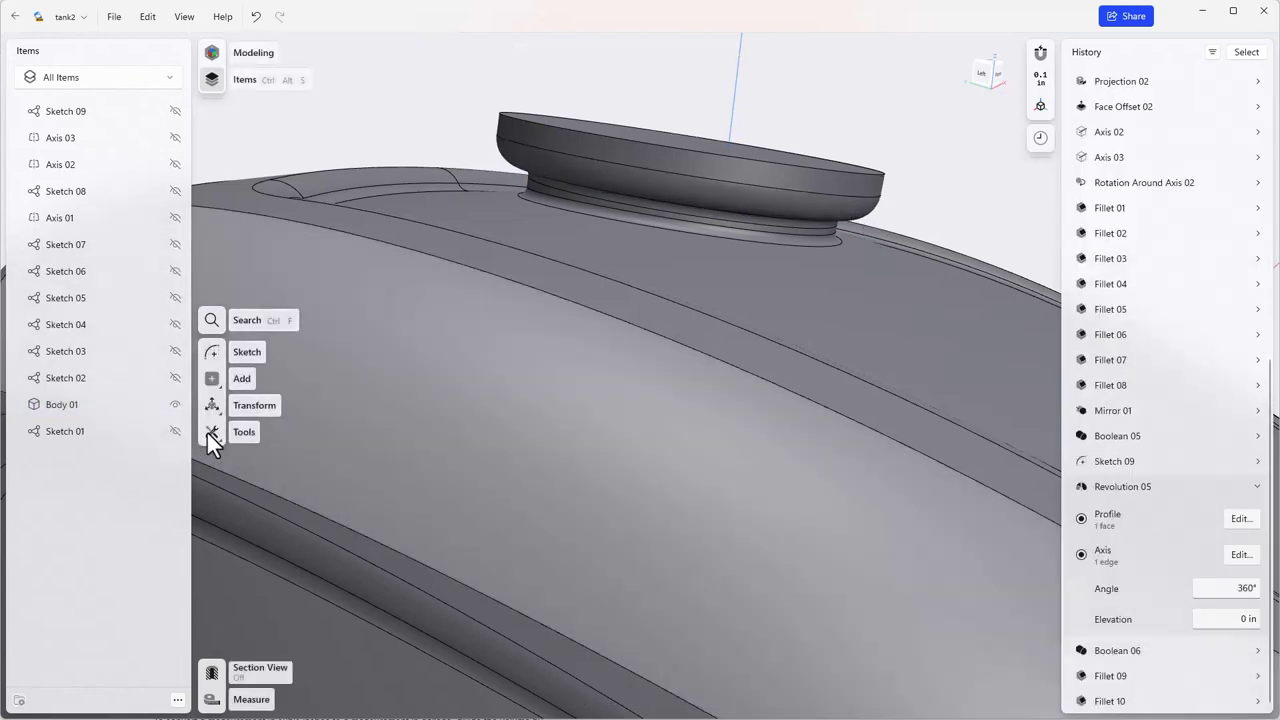
- Shell the tank body with a 0.1 in wall thickness, removing the filler cap's top face as the opening
click(216, 432)
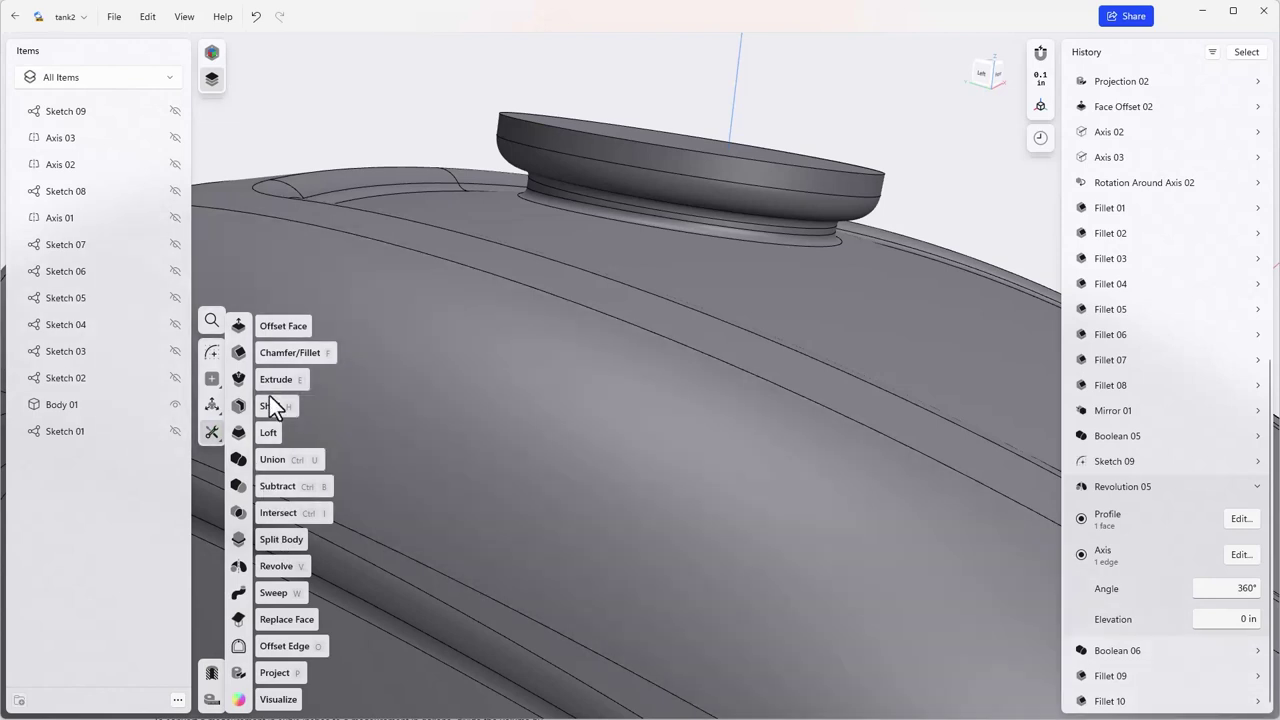
click(269, 406)
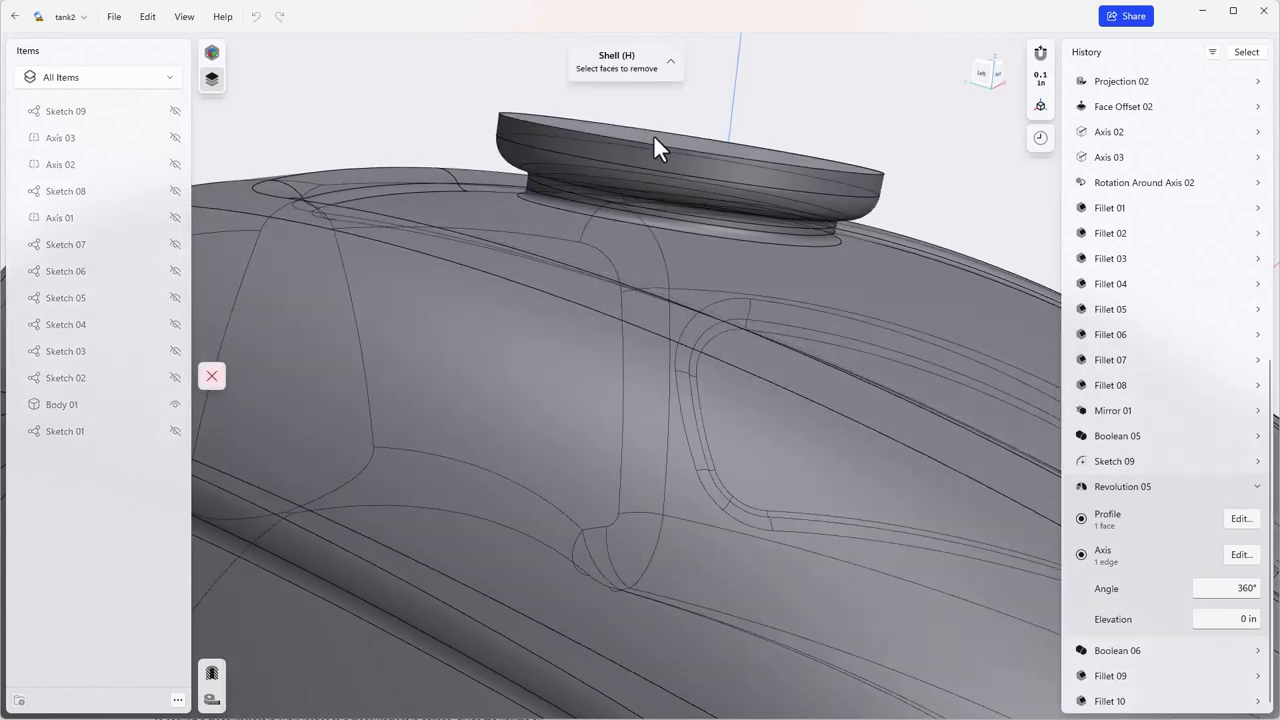
click(653, 134)
right_drag(662, 135, 616, 197)
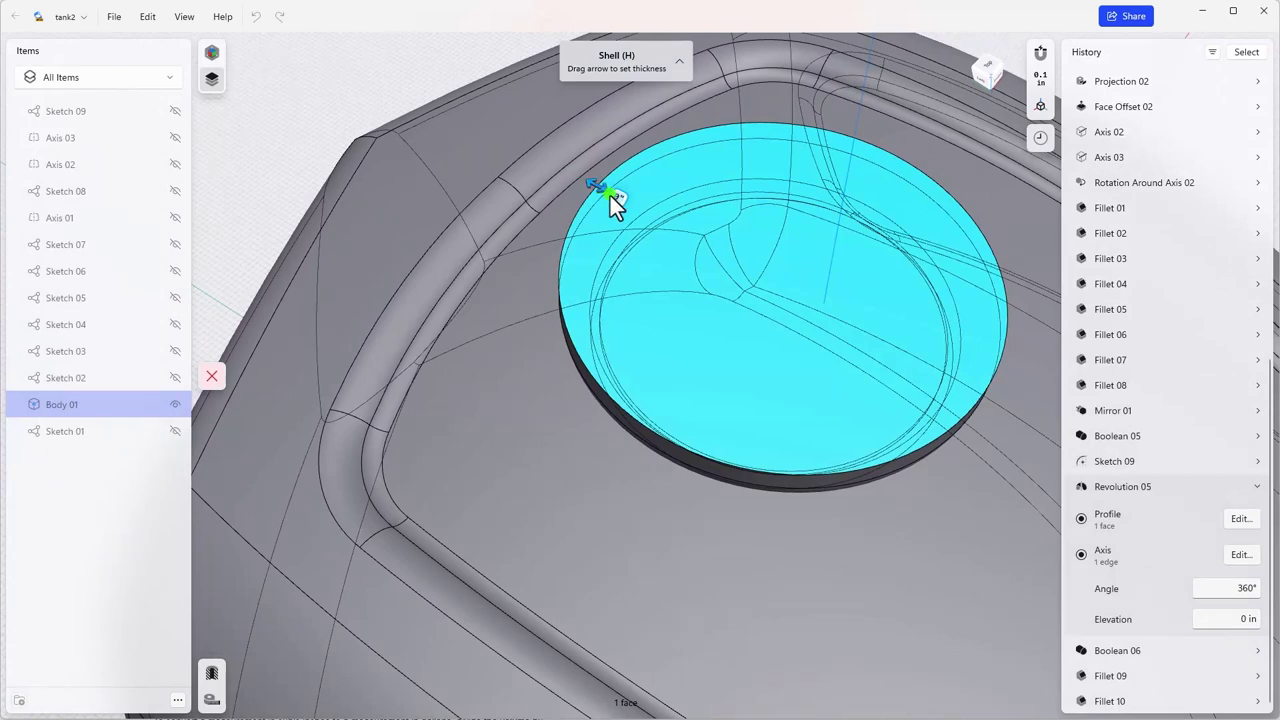
drag(613, 194, 614, 195)
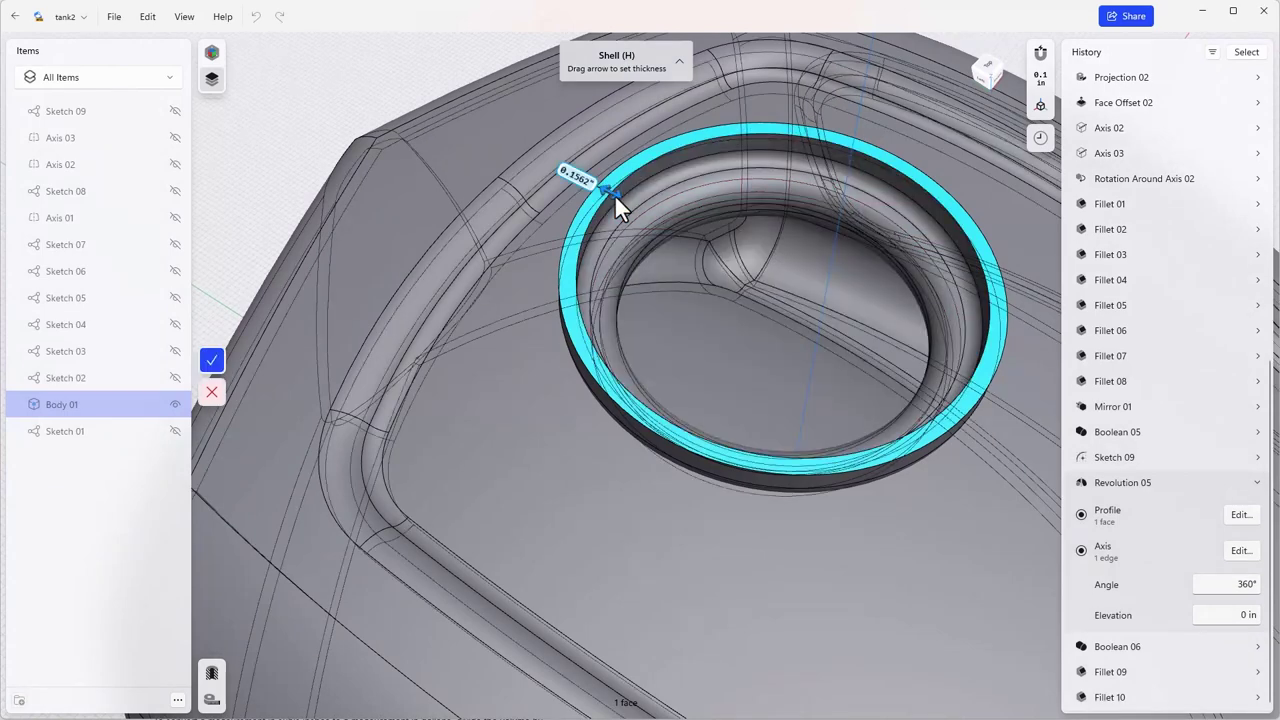
text(.1)
key(Return)
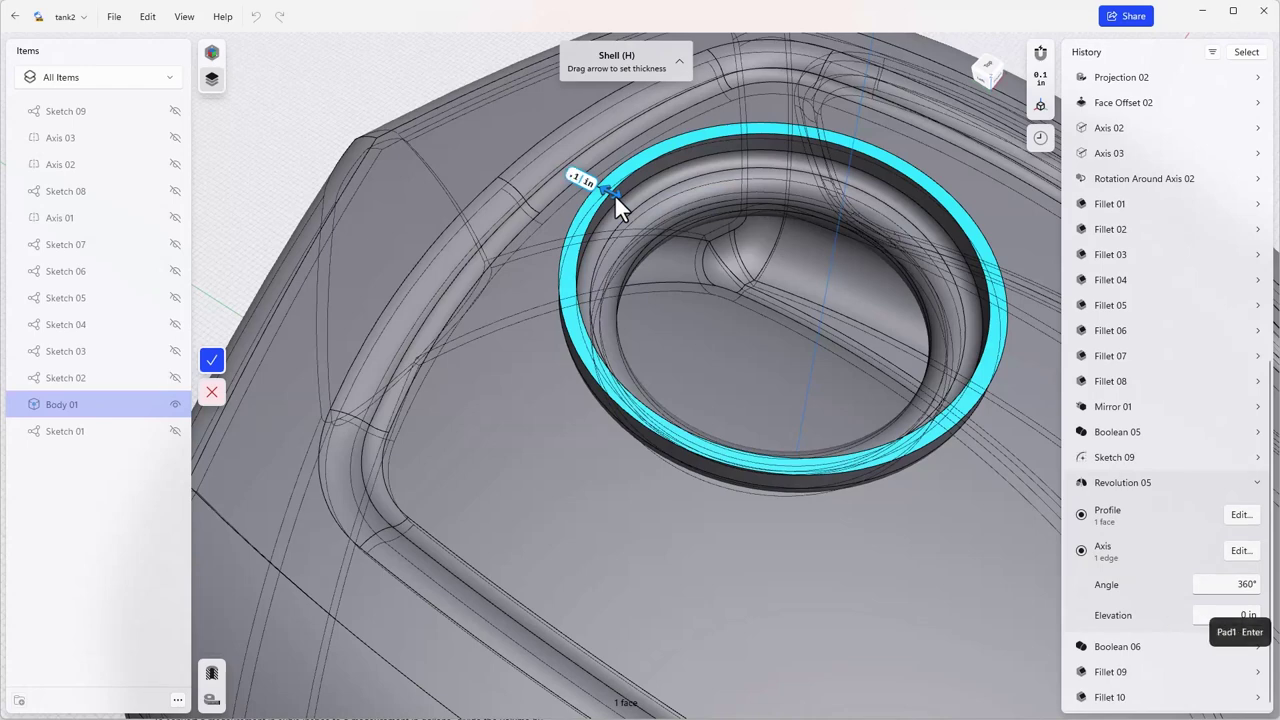